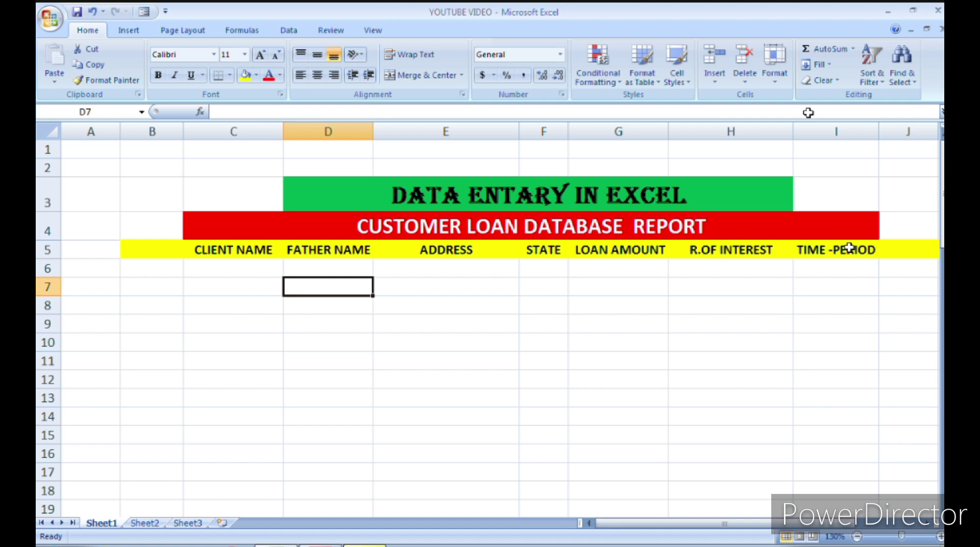
Enter the heading CLIENT ID in cell B5.
click(940, 536)
drag(725, 526, 734, 529)
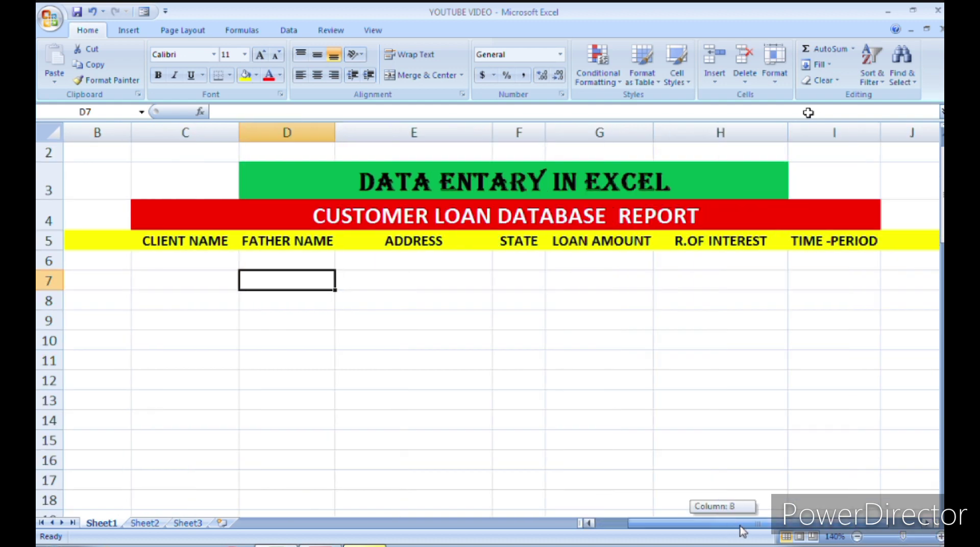
click(79, 246)
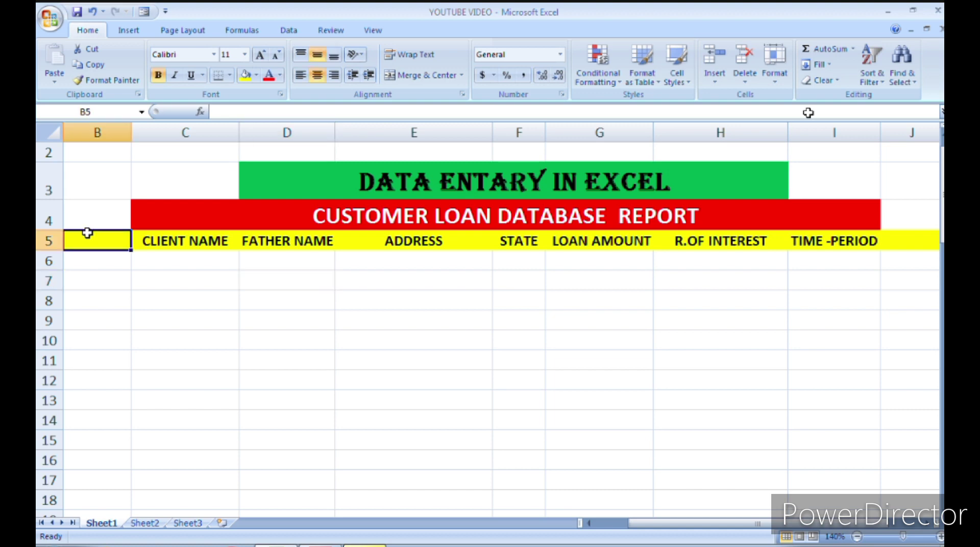
text(CL)
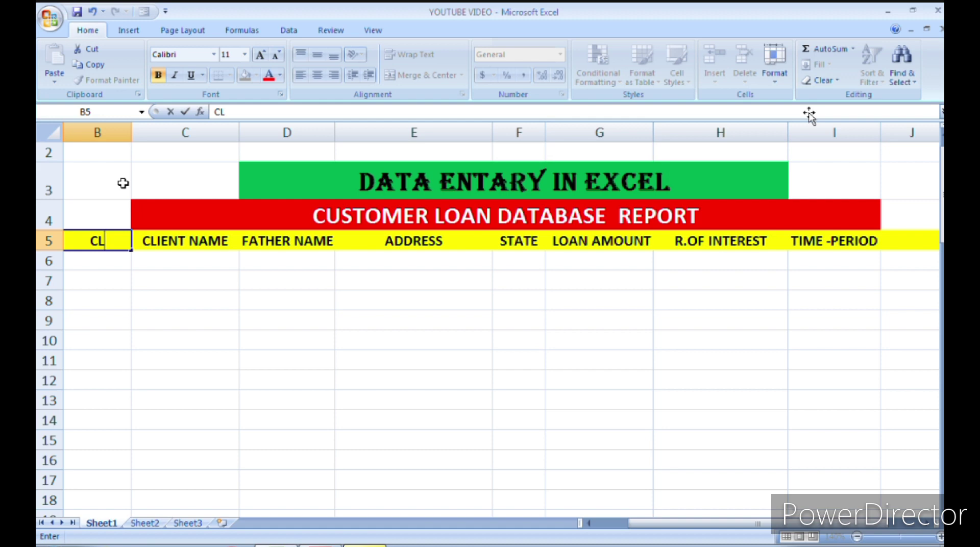
text(I)
text(ENT I)
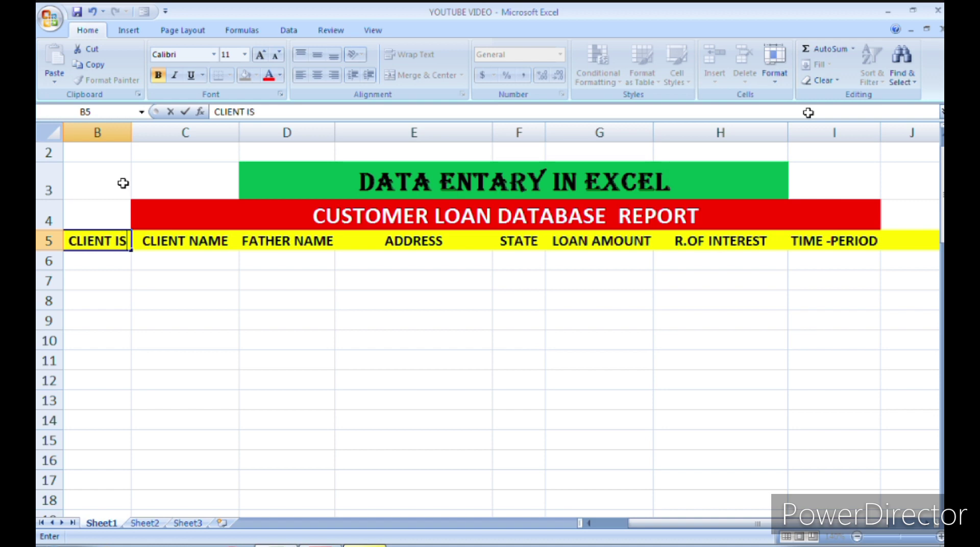
text(D)
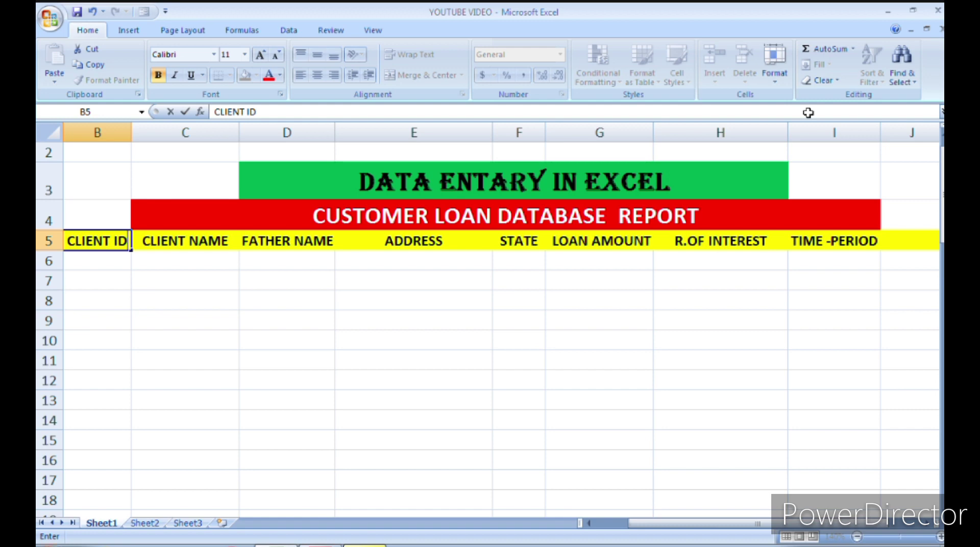
key(Return)
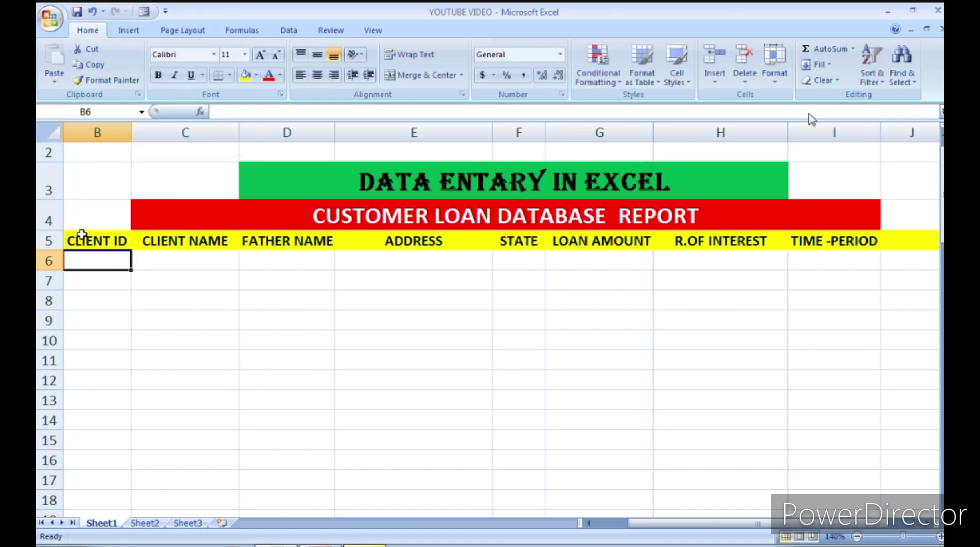
Fill the header row B5:J5 with yellow.
mouse_move(79, 237)
mouse_down()
mouse_move(744, 215)
mouse_move(832, 237)
mouse_move(898, 238)
mouse_up()
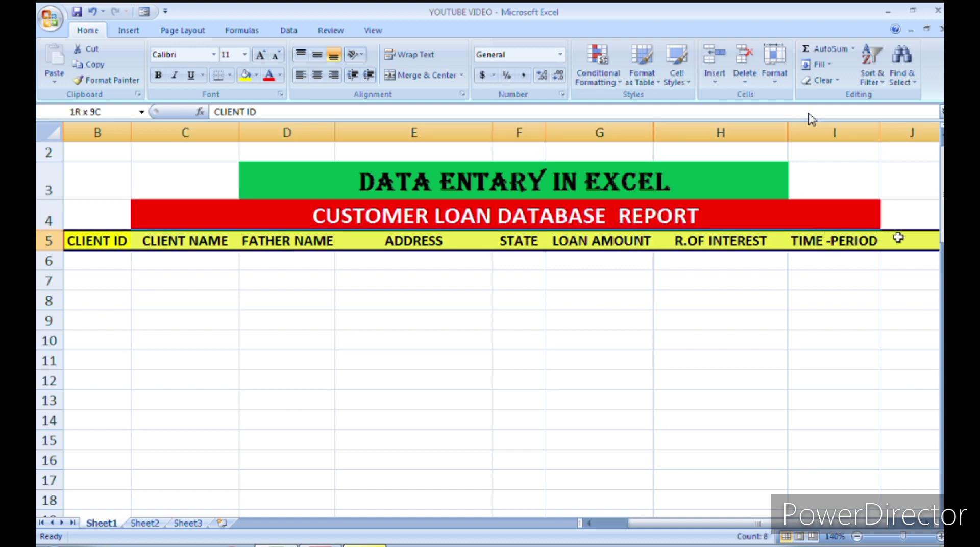
click(256, 75)
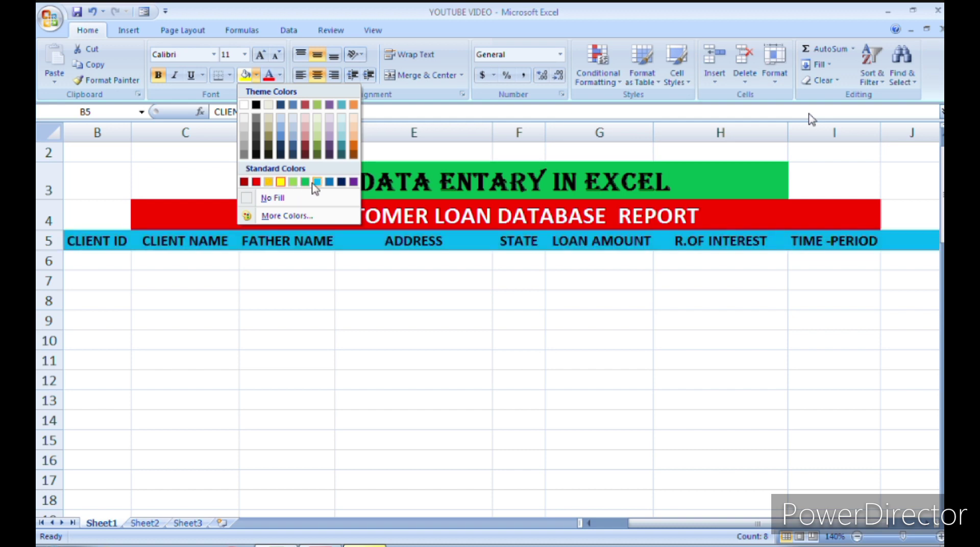
click(281, 183)
Select the CUSTOMER LOAN DATABASE REPORT title and scroll to review the sheet.
click(206, 222)
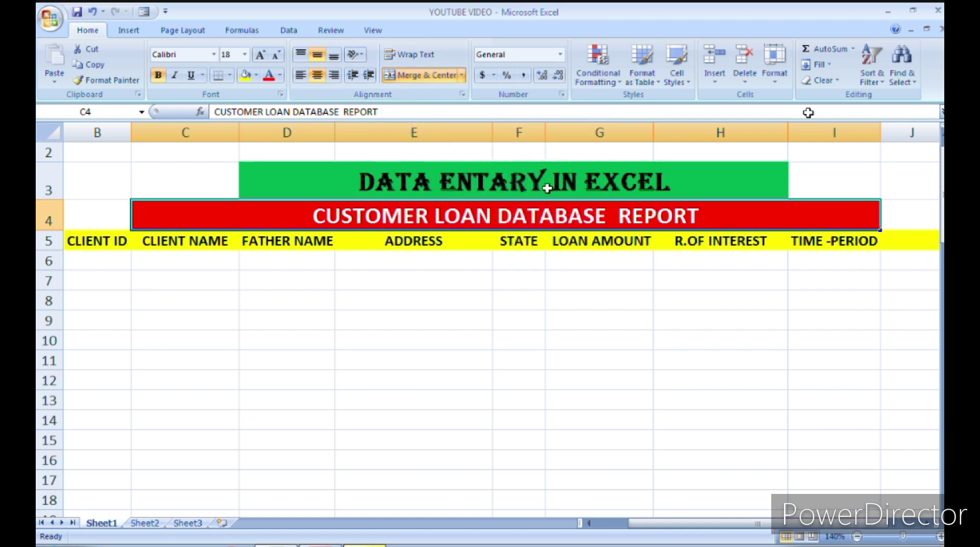
scroll(547, 188, down, 1)
scroll(547, 177, up, 1)
scroll(544, 176, down, 1)
scroll(544, 176, up, 2)
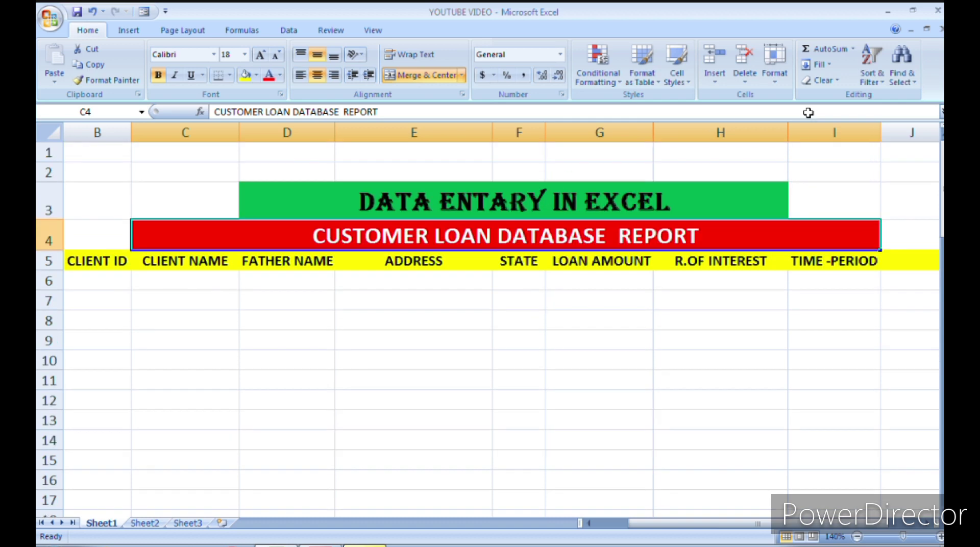
scroll(490, 327, down, 1)
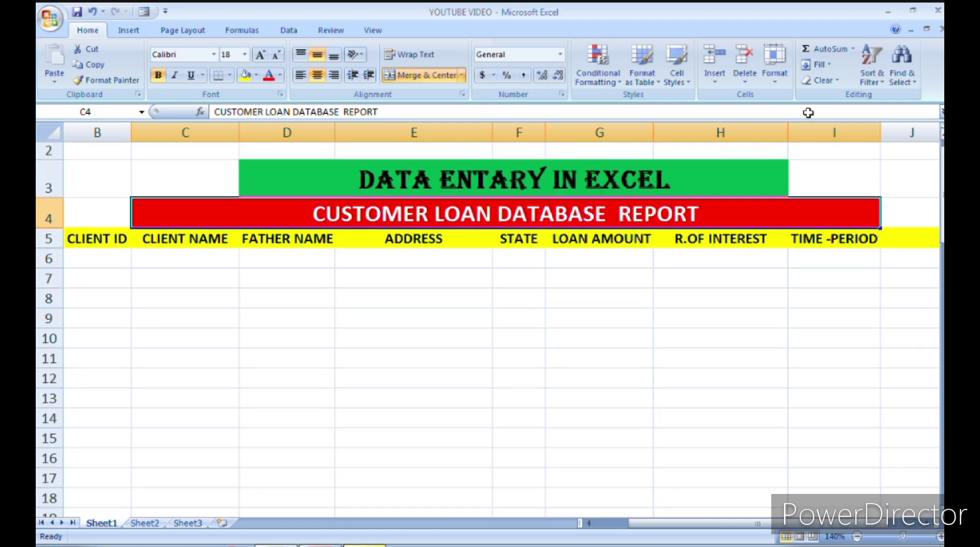
scroll(491, 327, down, 1)
scroll(491, 327, down, 1)
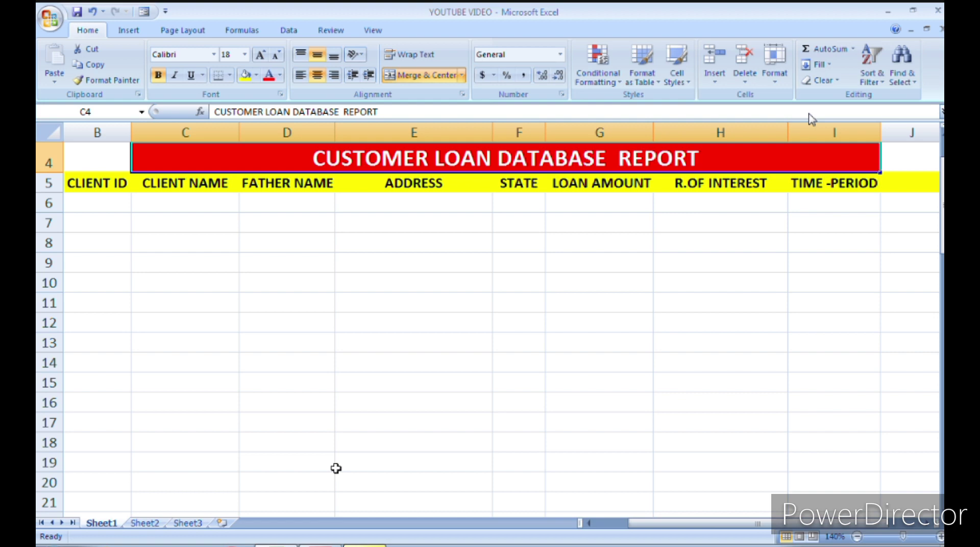
Apply All Borders to B5:I19, then move into the table to check the grid.
mouse_move(70, 185)
mouse_down()
mouse_move(340, 260)
mouse_move(926, 509)
mouse_move(871, 492)
mouse_up()
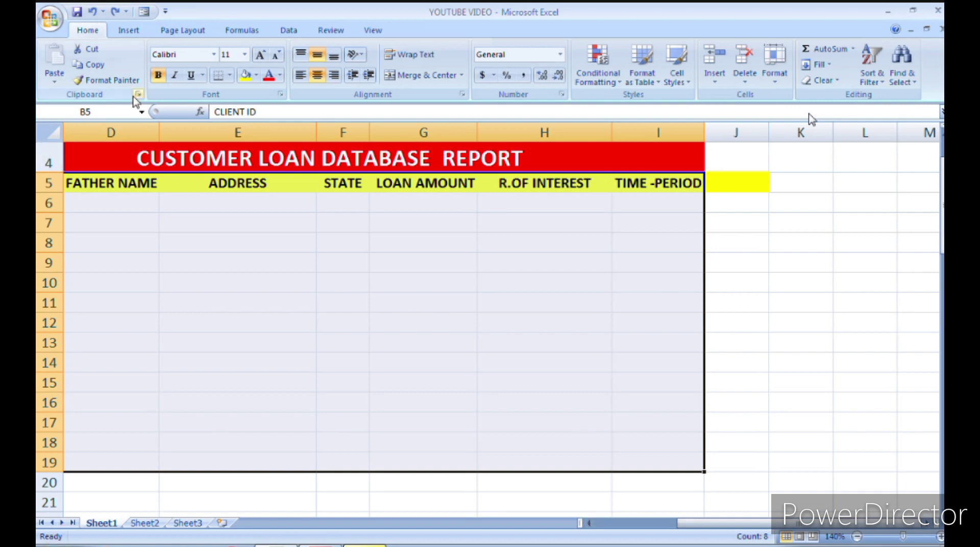
click(231, 76)
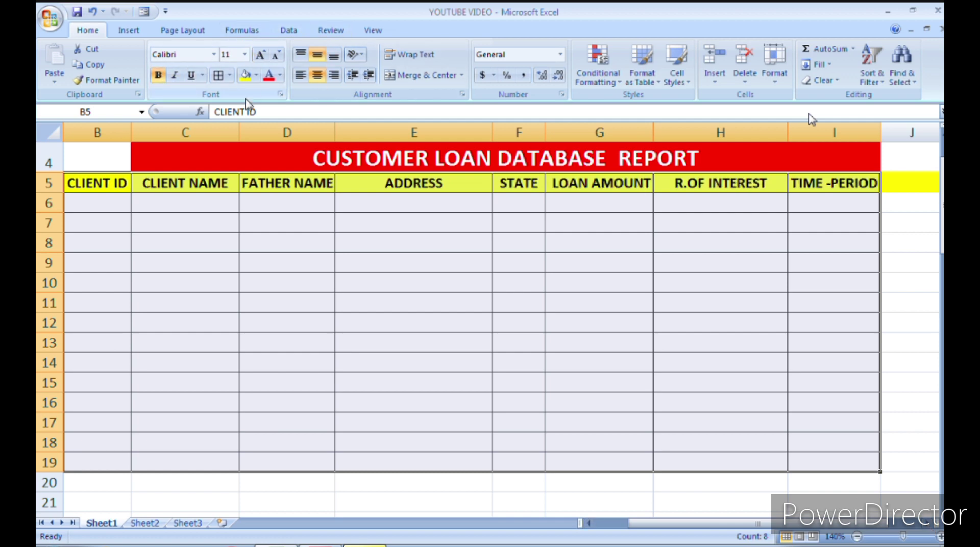
click(100, 203)
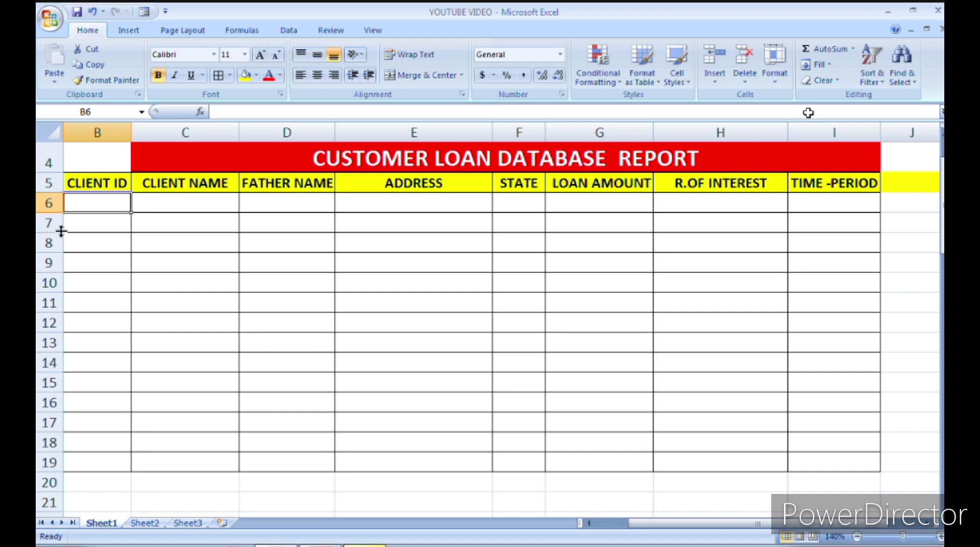
key(Right)
key(Right)
key(Down)
key(Down)
key(Down)
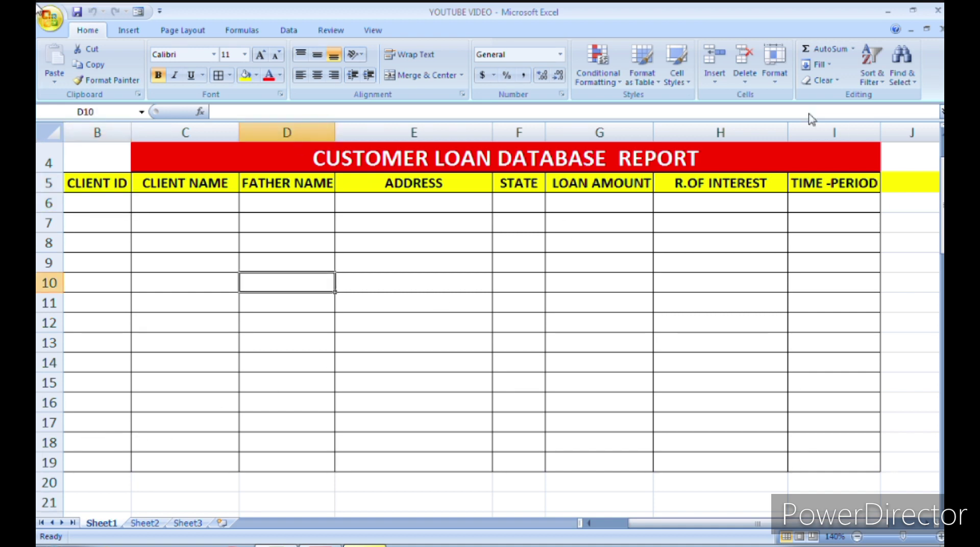
Open Quick Access Toolbar customization and list All Commands.
click(158, 11)
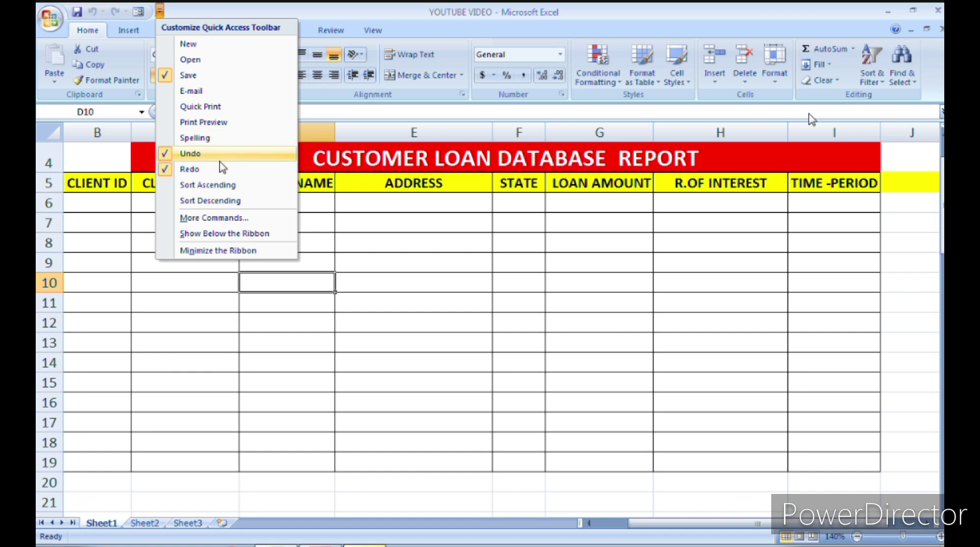
click(250, 219)
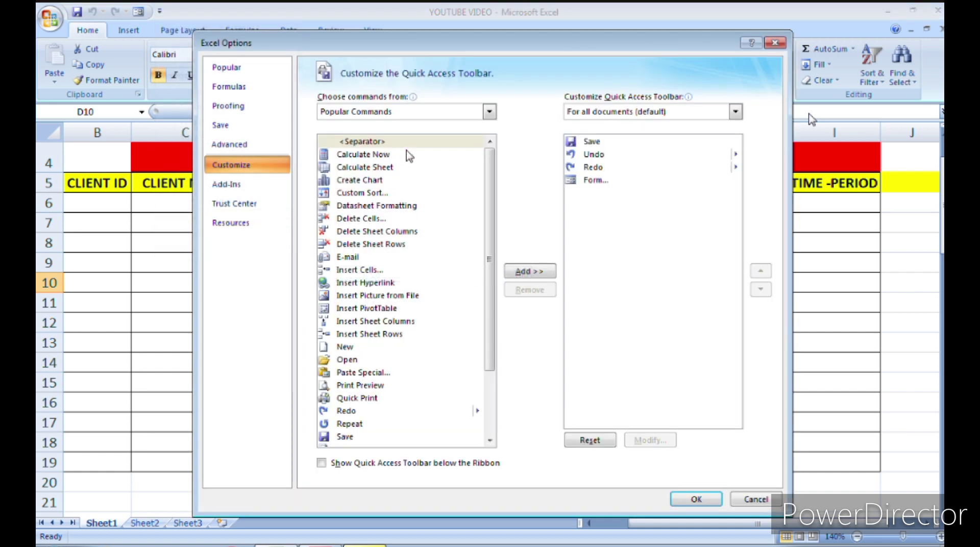
click(490, 112)
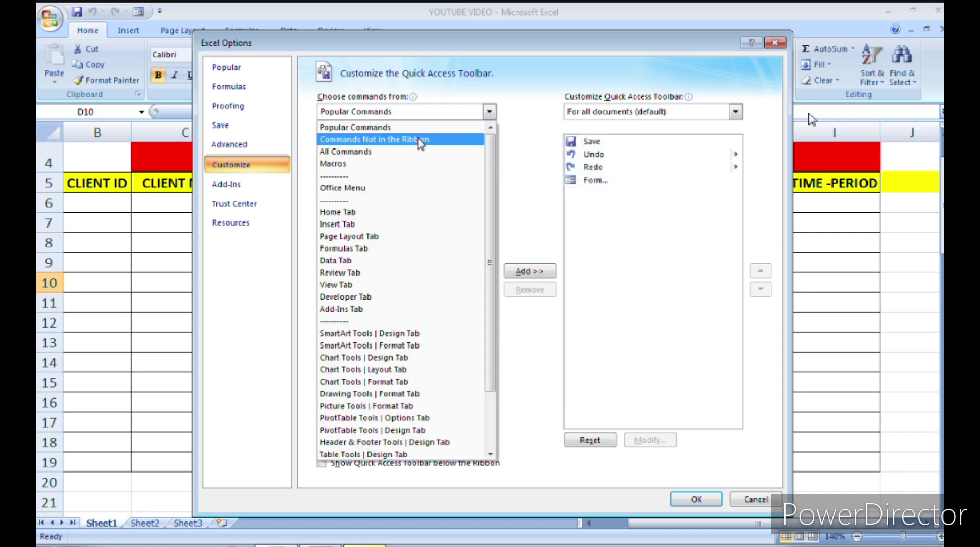
click(371, 155)
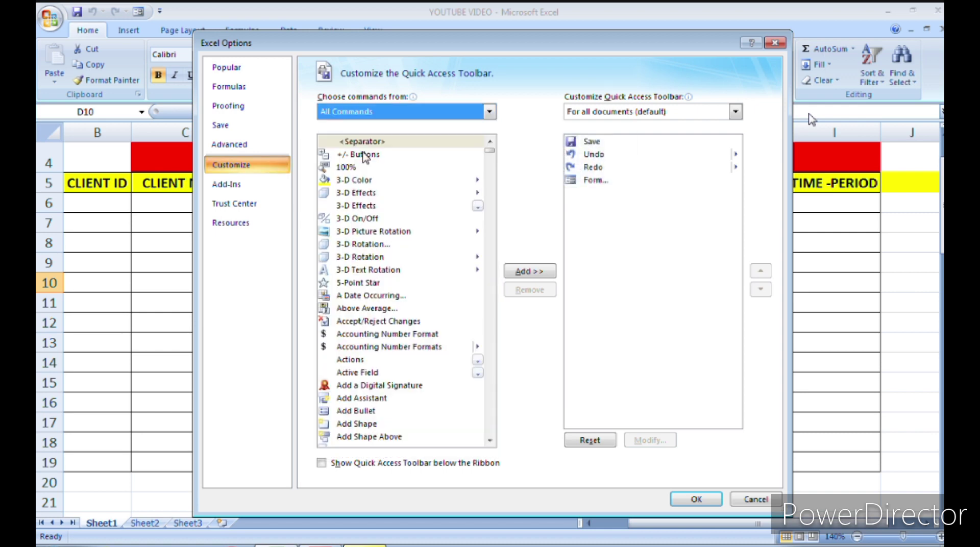
click(490, 440)
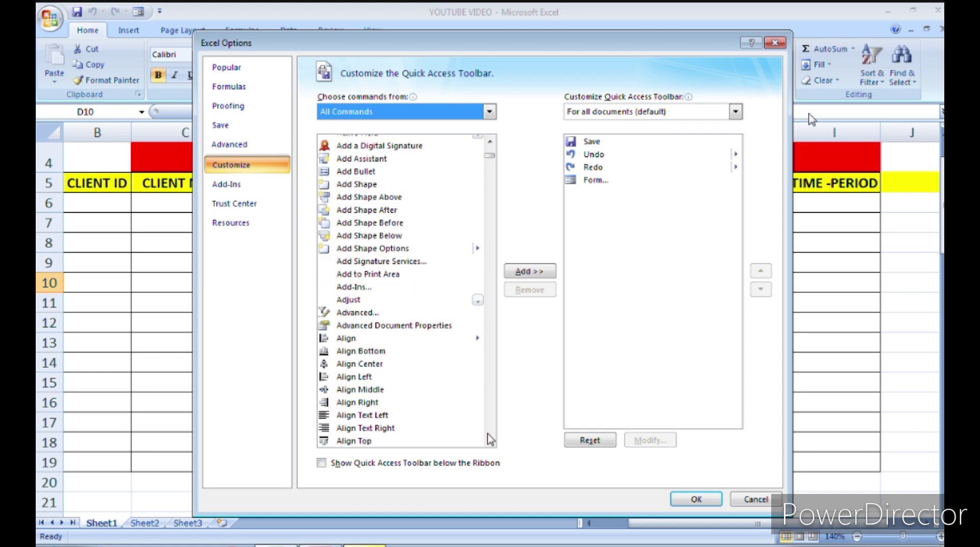
click(490, 440)
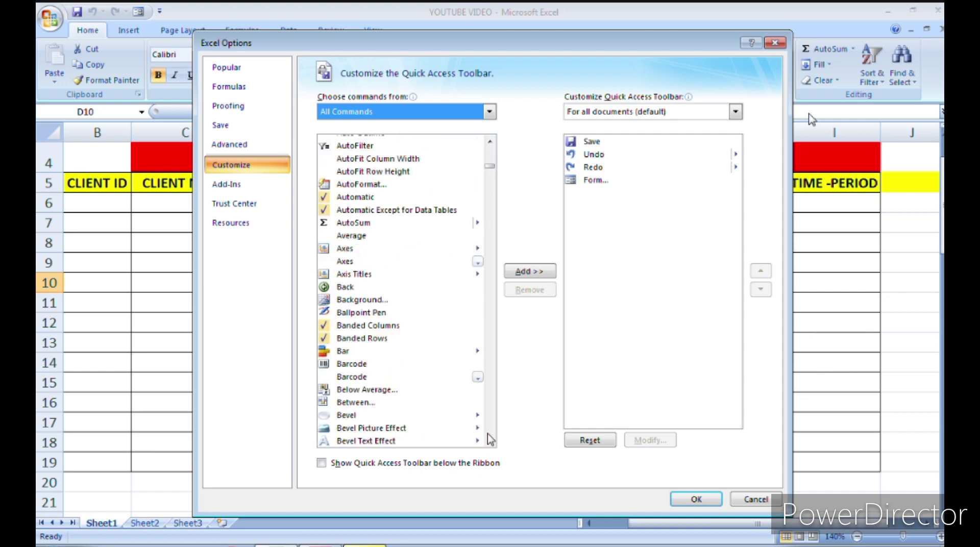
click(488, 435)
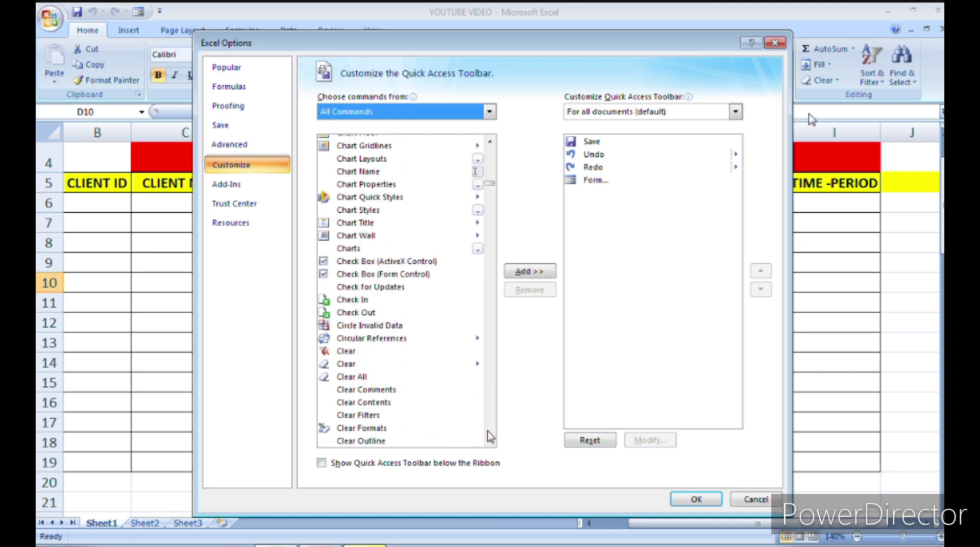
click(489, 435)
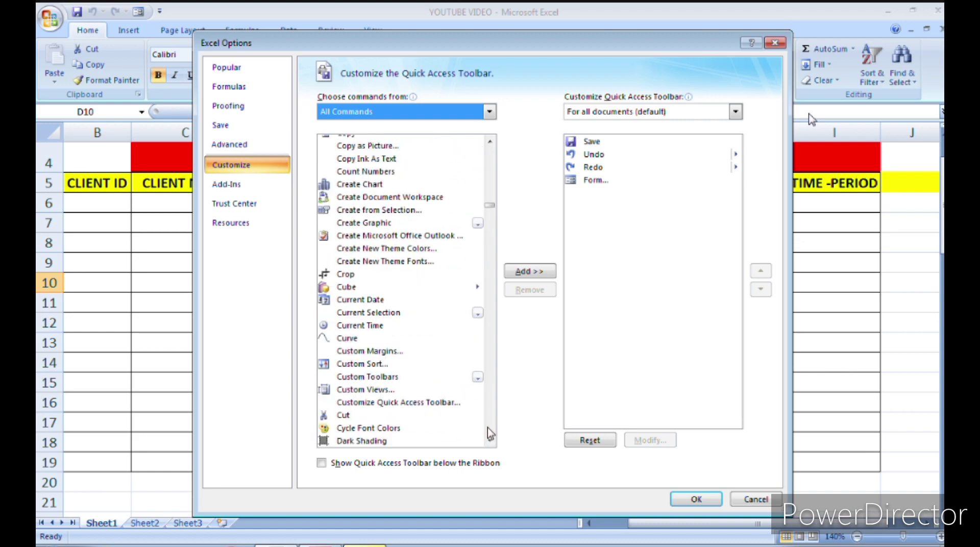
click(488, 429)
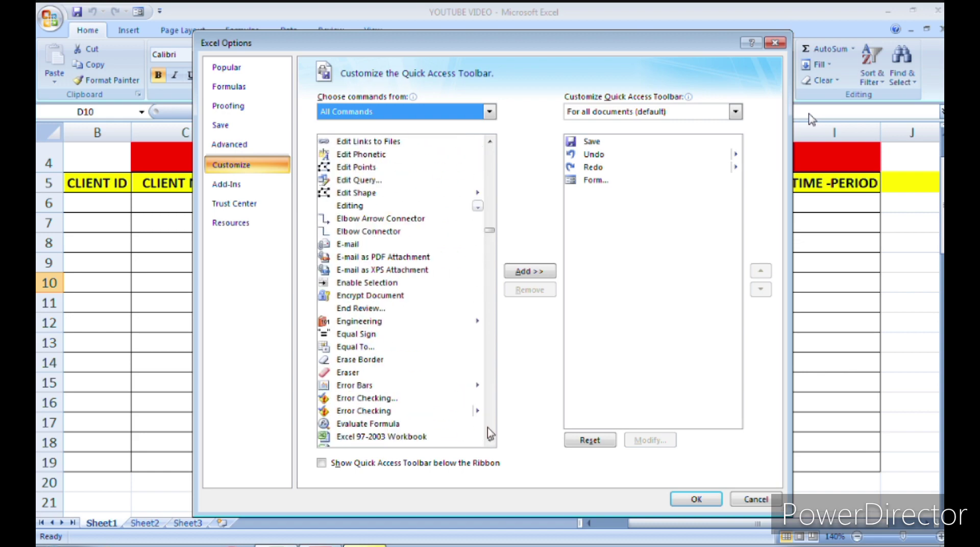
click(488, 429)
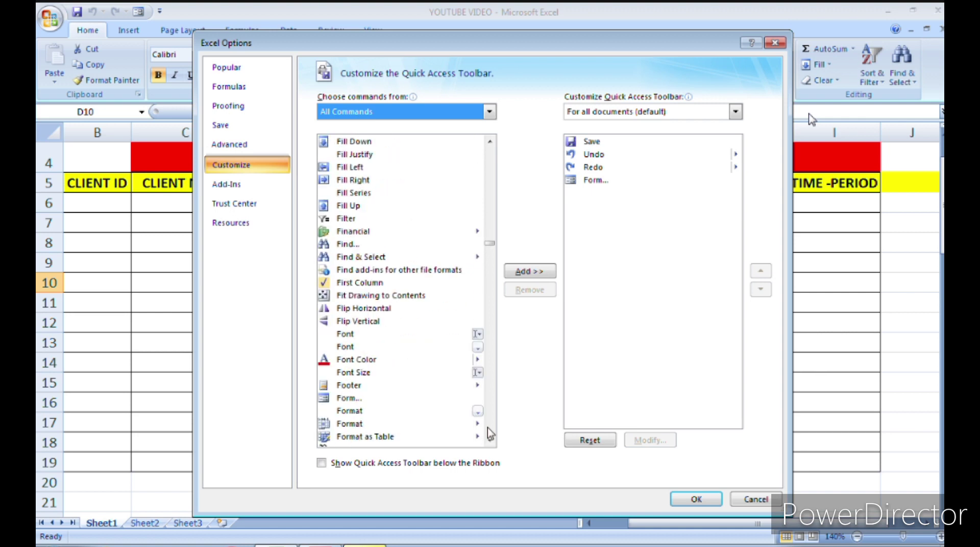
Add the Form... command to the Quick Access Toolbar and confirm with OK.
click(347, 401)
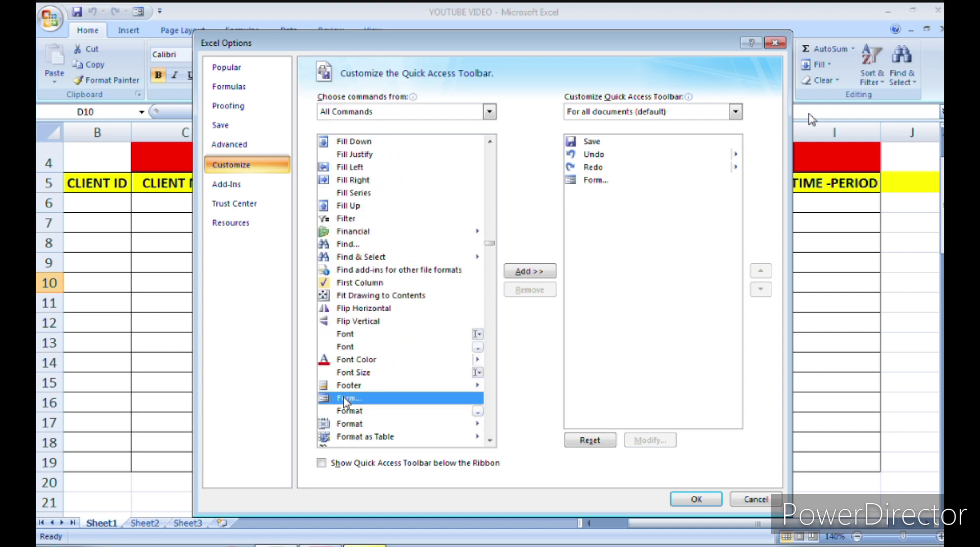
click(529, 275)
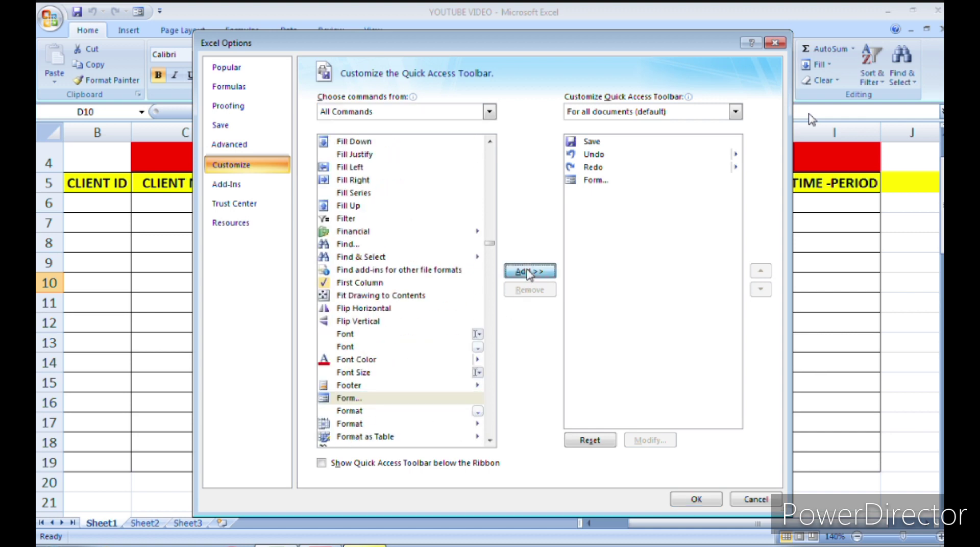
click(495, 316)
click(530, 269)
click(495, 316)
click(696, 499)
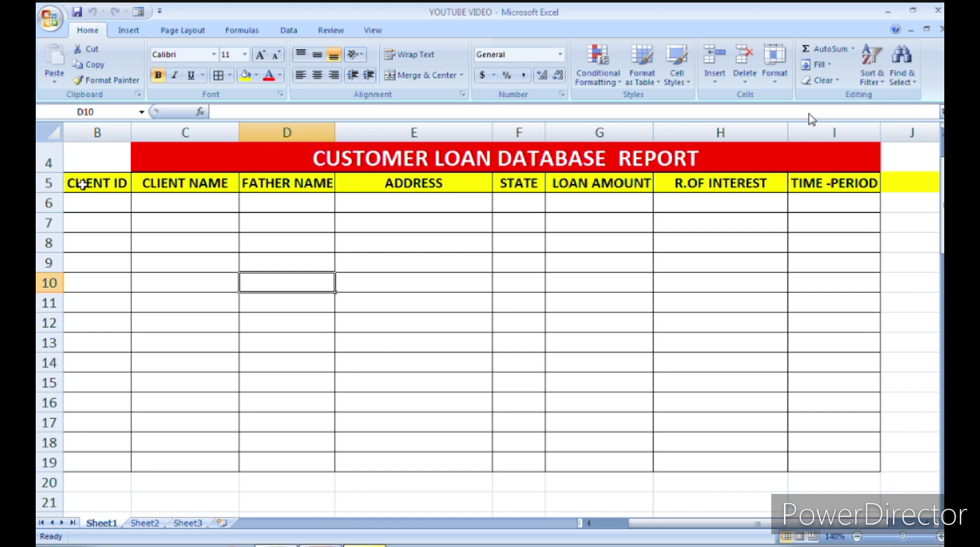
Open the data form for headings B5:H5, accepting row 5 as column labels.
drag(82, 184, 832, 185)
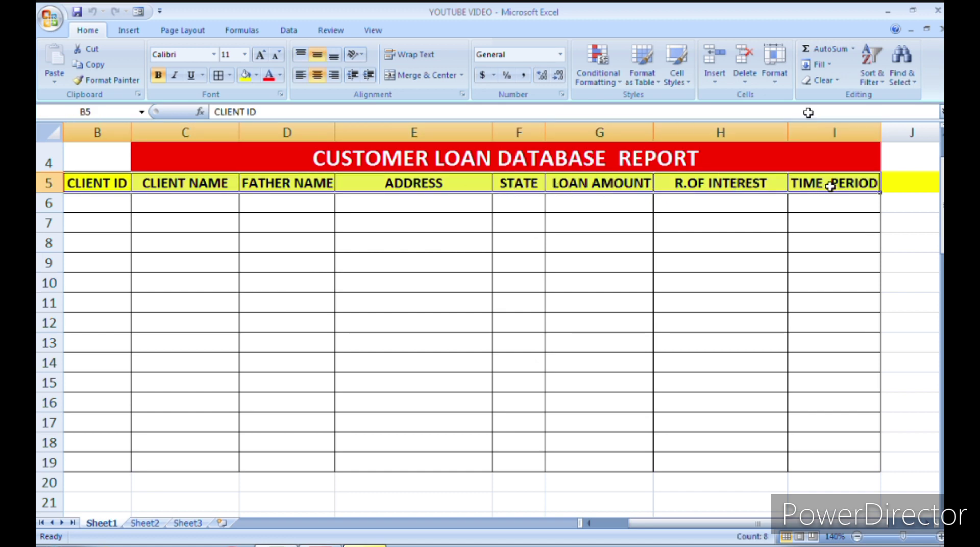
click(140, 12)
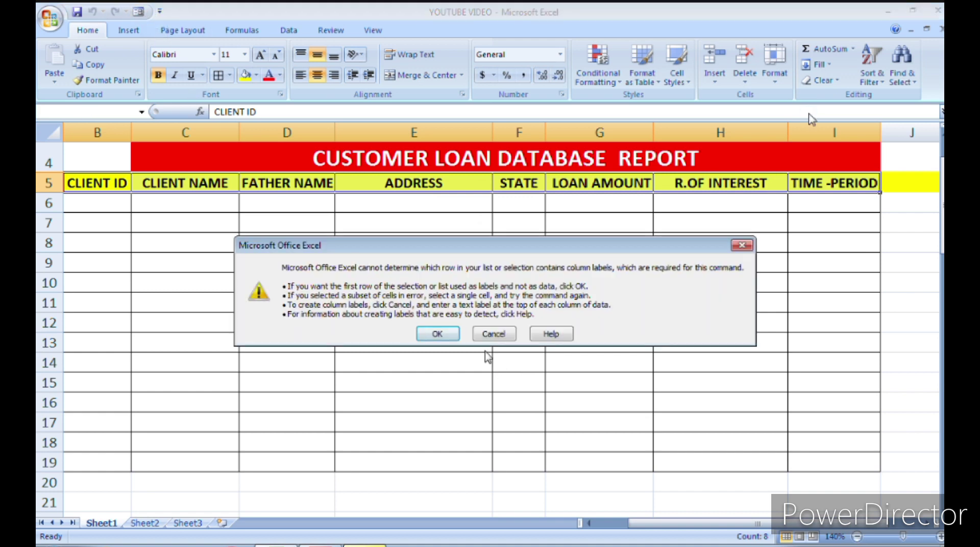
click(438, 334)
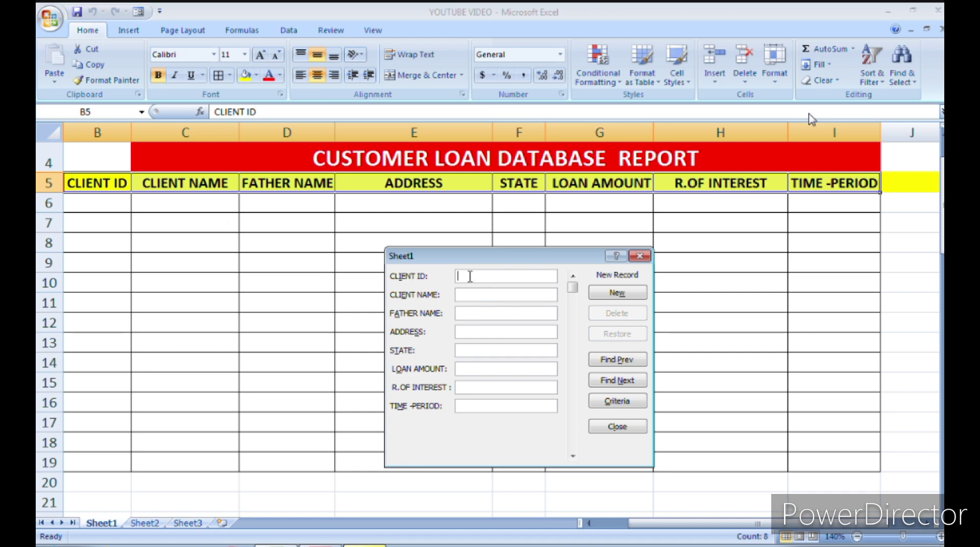
Enter client ID 1001, the client's name and the father's name in the form.
text(100)
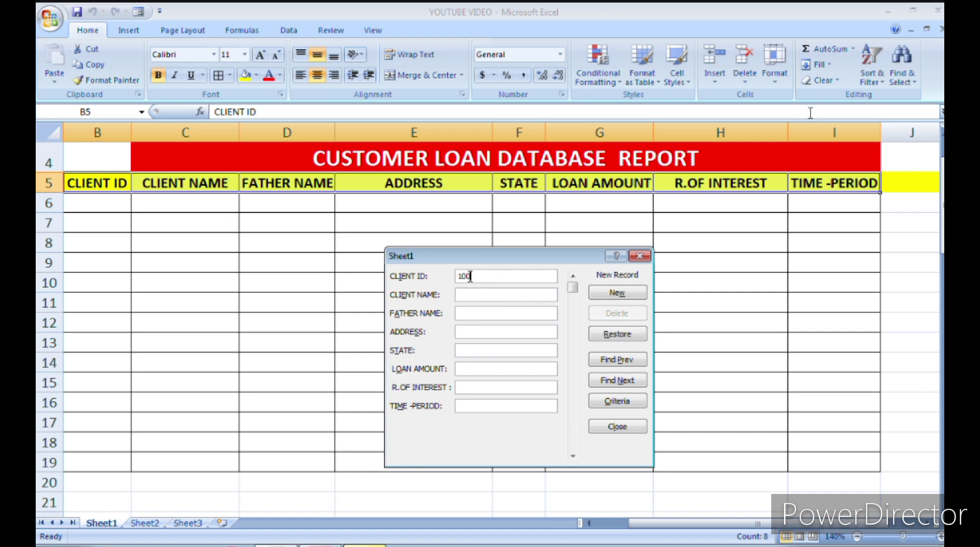
text(1)
key(Tab)
text(ANAM)
key(BackSpace)
key(BackSpace)
key(BackSpace)
text(MAN)
text(K)
text(JA)
text(M)
text(R)
key(Tab)
text(MOHAN)
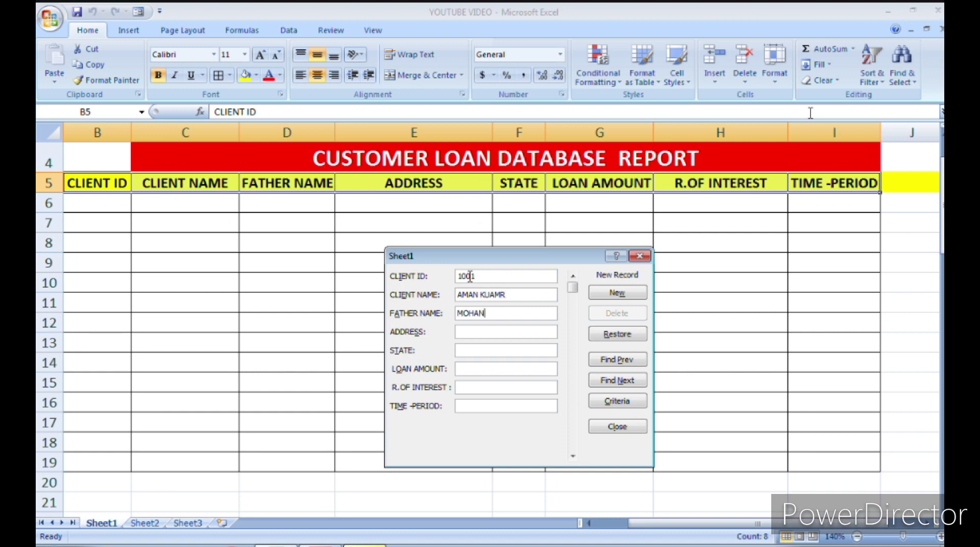
text( KUM)
text(AR)
key(Tab)
Fill in the address, state UP, loan 120000, 10% interest and period 3, then save.
text(KAPTANGANJ BASTI (UP)272131)
key(Tab)
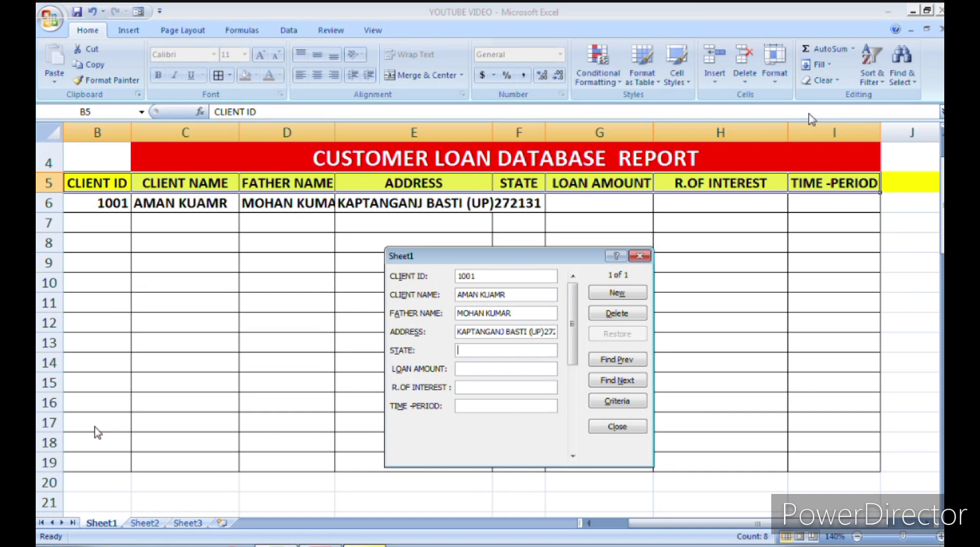
text(UP)
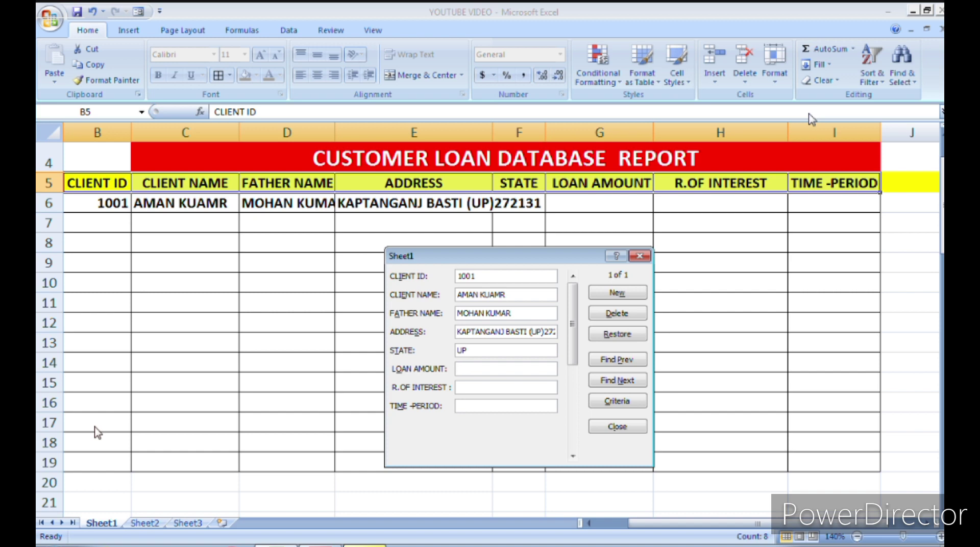
text(12)
text(000)
text(0)
key(Tab)
text(10)
text(%)
text(3)
click(619, 293)
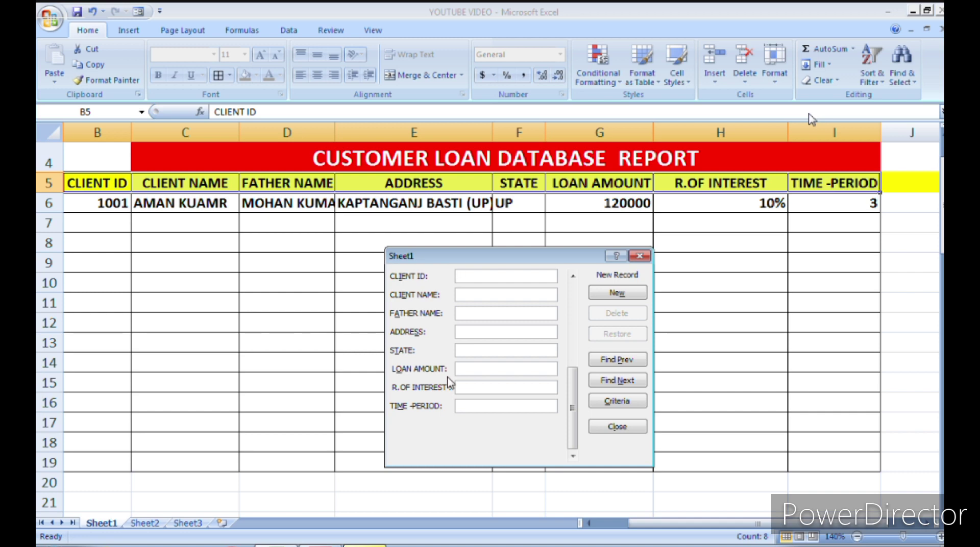
Enter record 1002 with the client's and father's names, save it with New.
text(1001)
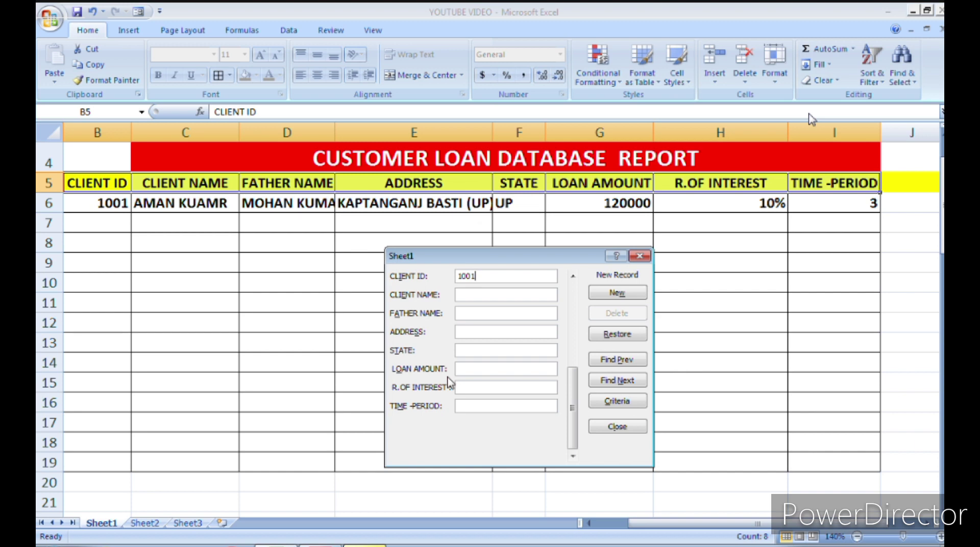
key(BackSpace)
text(2)
text(RAJES)
text(H)
key(Tab)
text(AMO)
key(BackSpace)
text(IT)
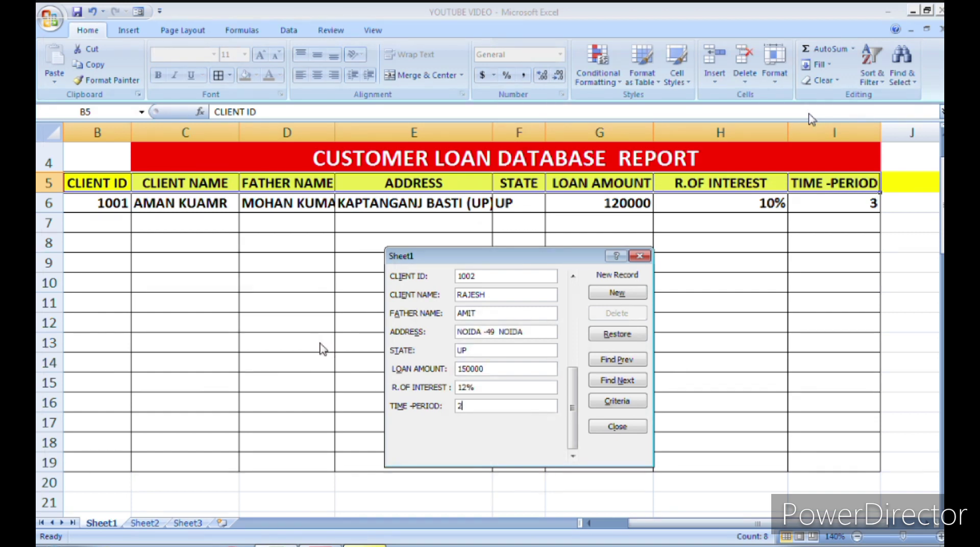
click(621, 299)
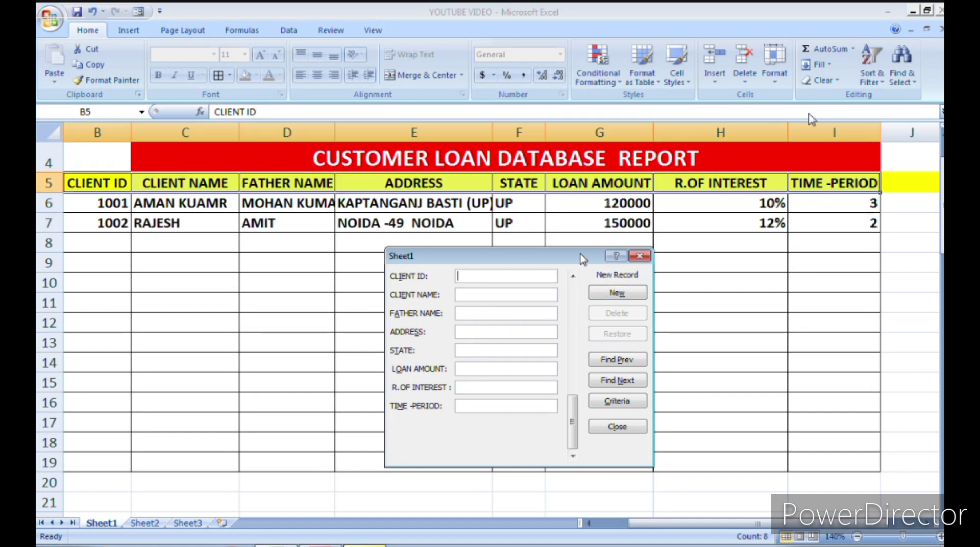
drag(584, 258, 593, 281)
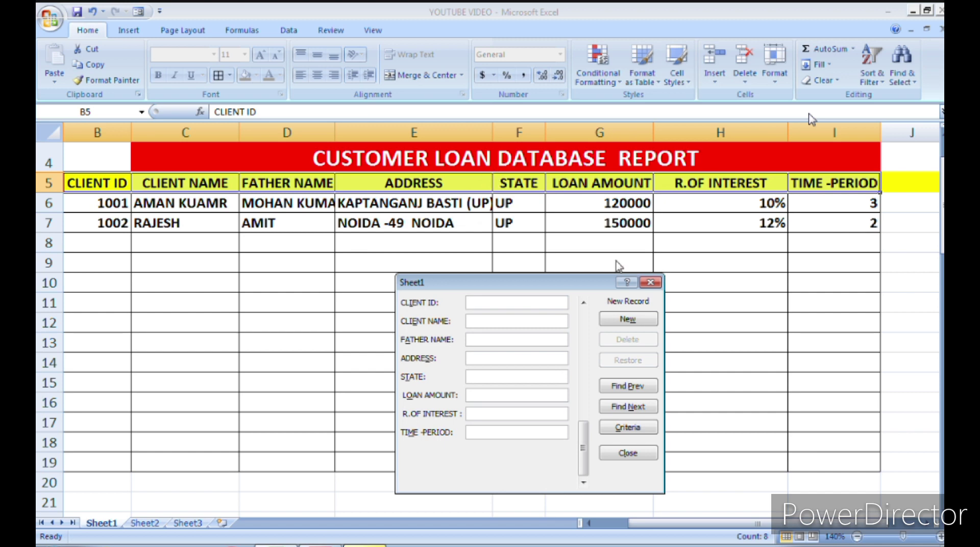
Close the data form and auto-fit column E to show the full address.
click(650, 282)
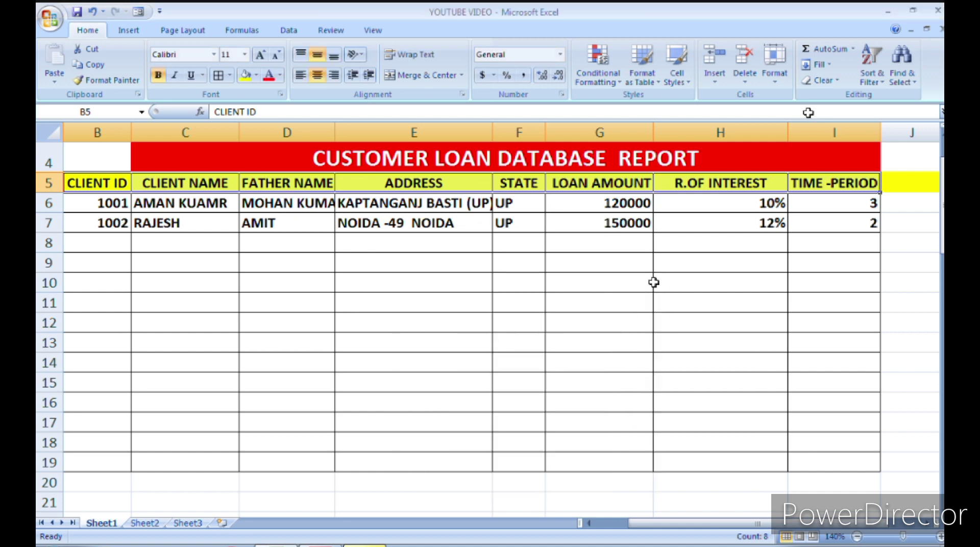
click(489, 179)
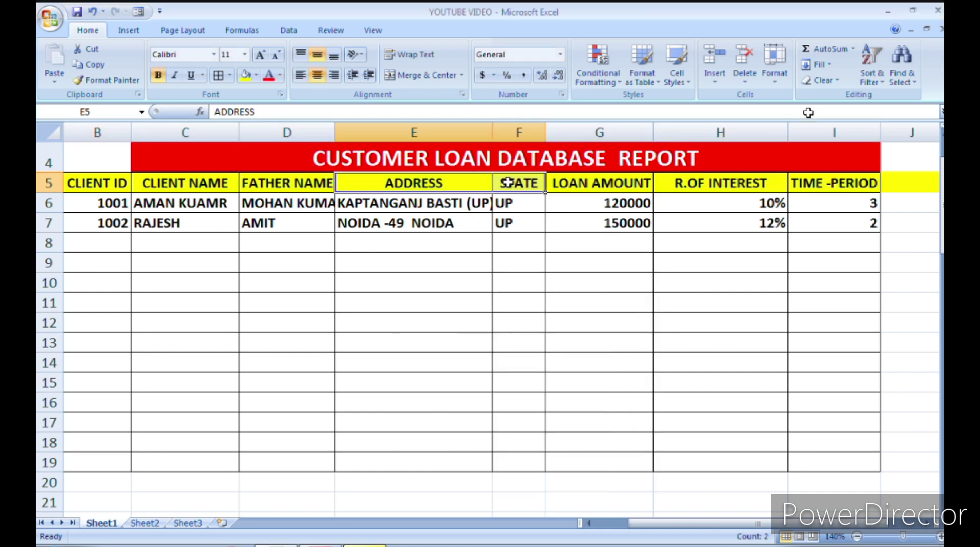
key(ctrl+Right)
key(ctrl+Left)
key(ctrl+Right)
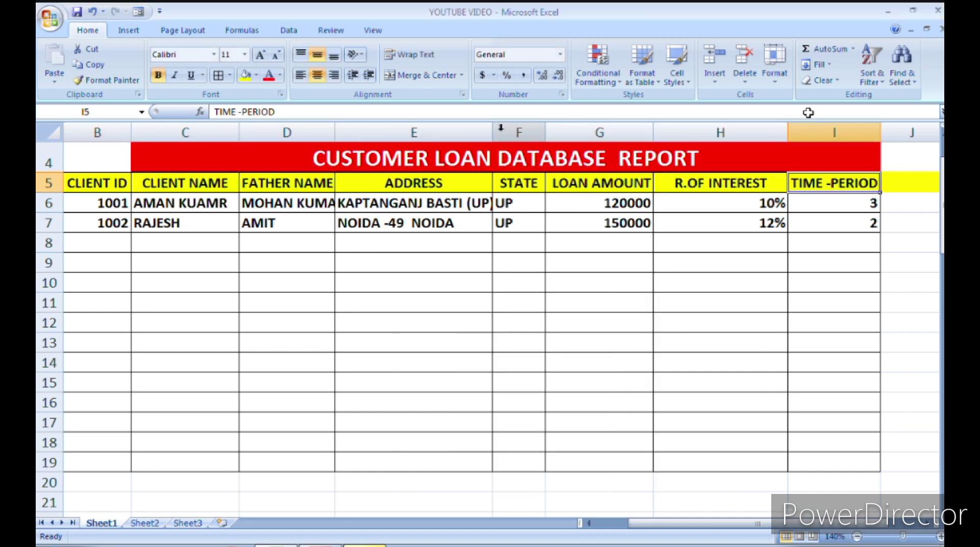
double_click(492, 125)
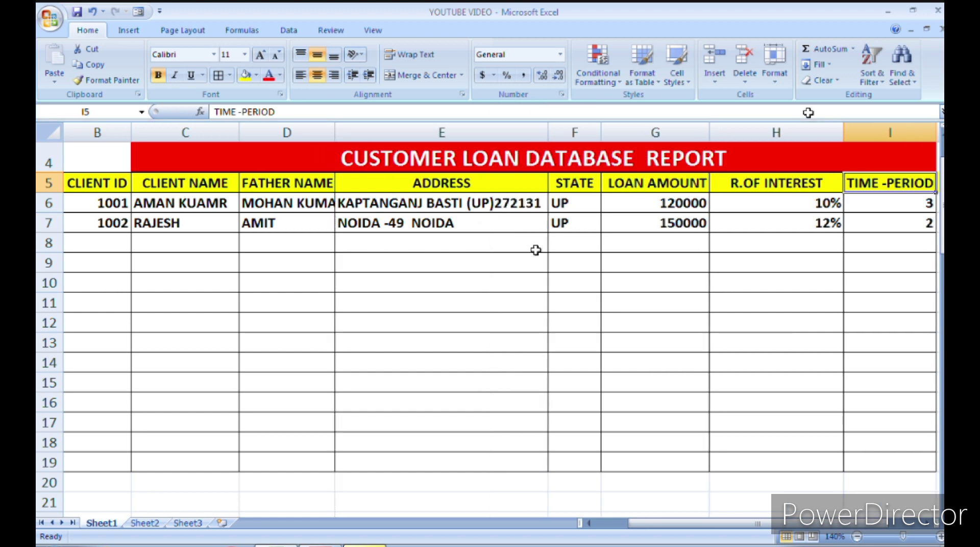
drag(768, 525, 801, 526)
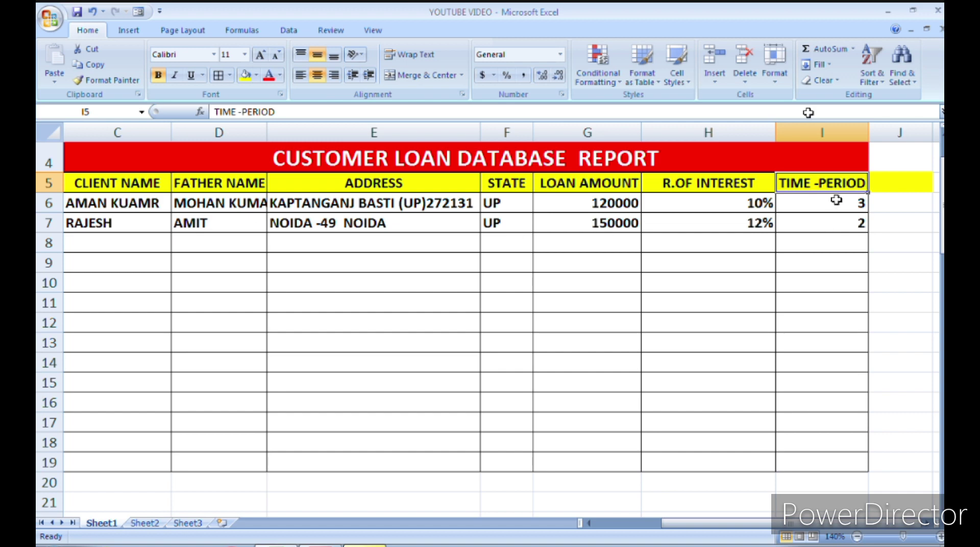
Give cell I6 the custom number format #"year" so it displays 3year.
click(836, 200)
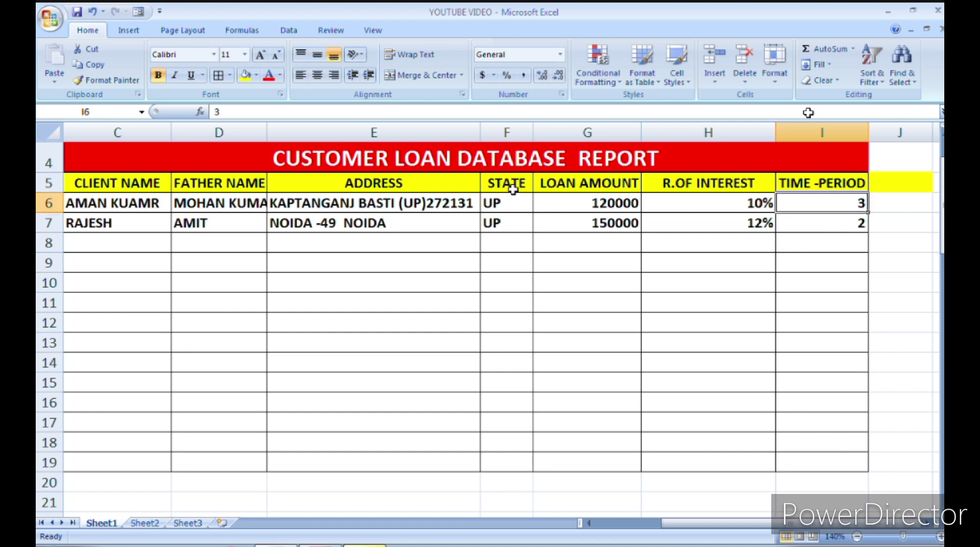
click(562, 97)
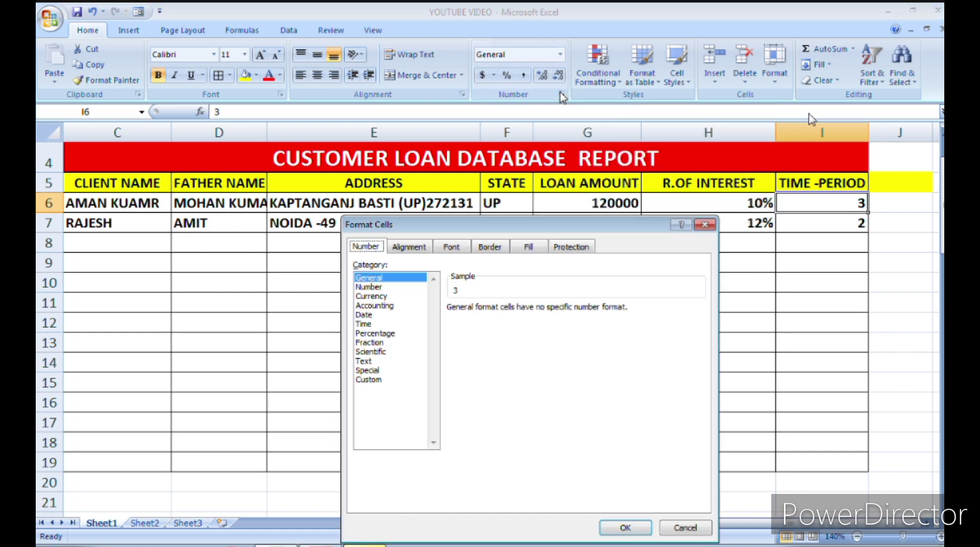
click(373, 381)
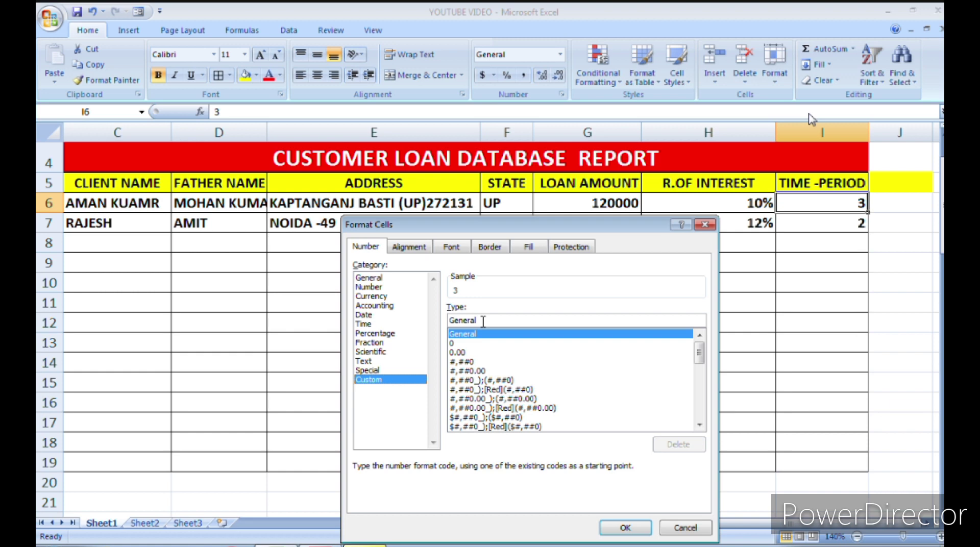
drag(483, 320, 413, 320)
key(BackSpace)
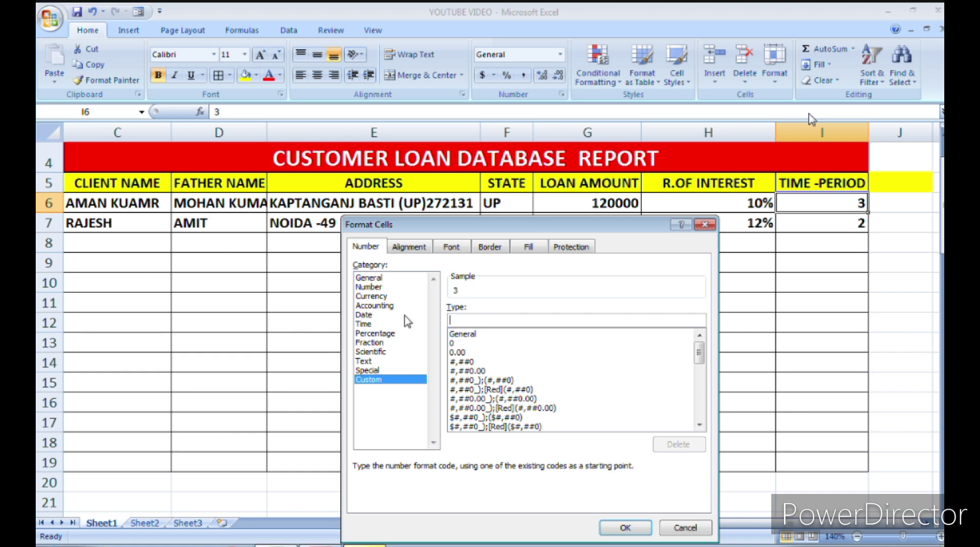
text(3)
key(BackSpace)
text(#")
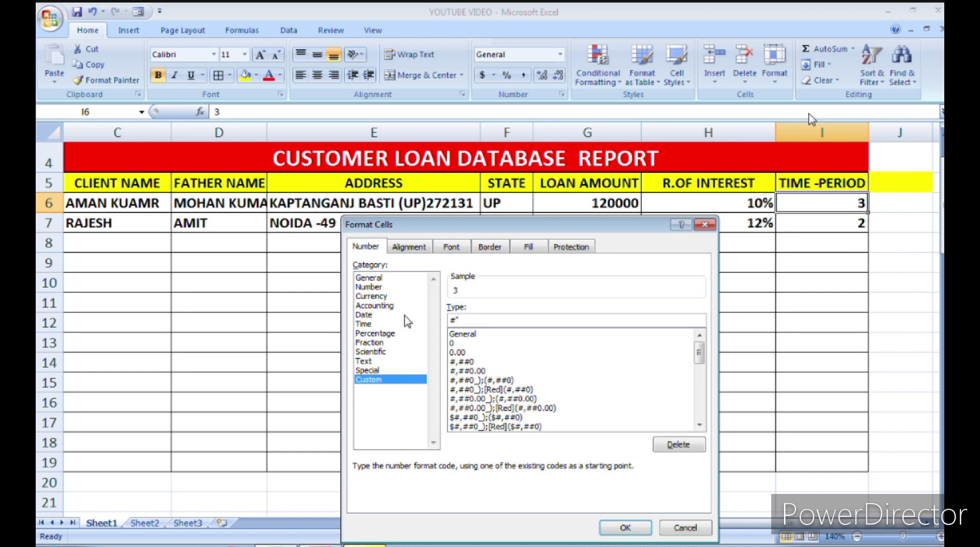
text(y)
text(ea)
text(")
click(626, 530)
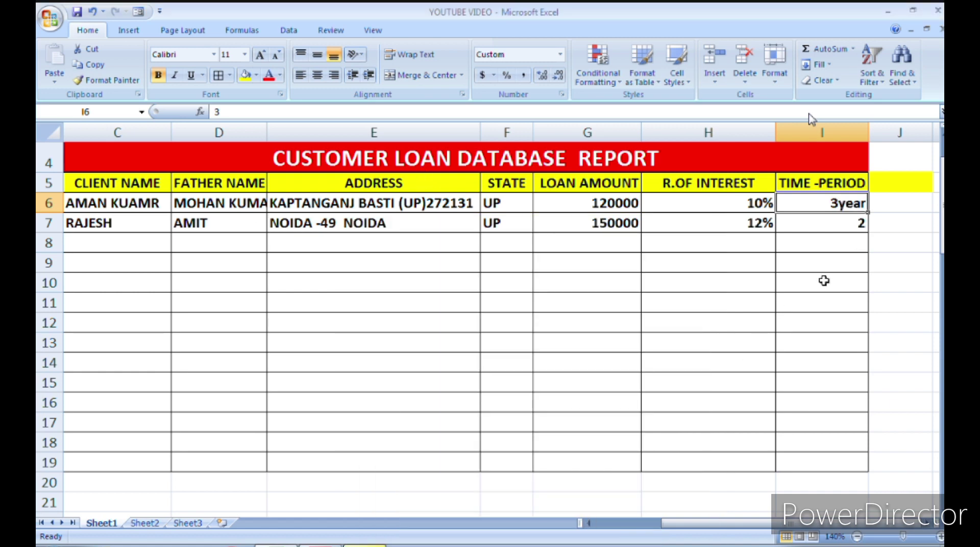
Undo the year fill and formatting so I6 reads 3, then select I6:I19.
drag(868, 215, 866, 226)
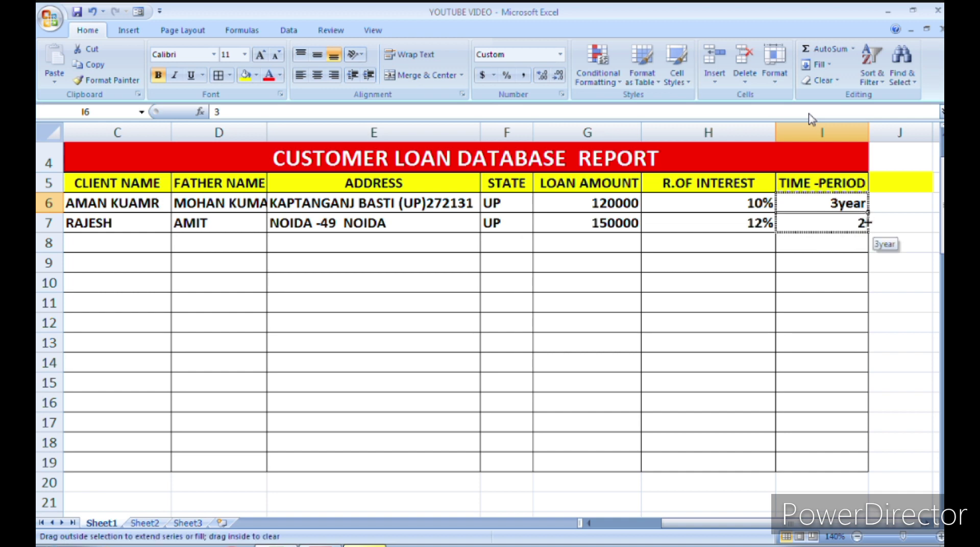
click(864, 223)
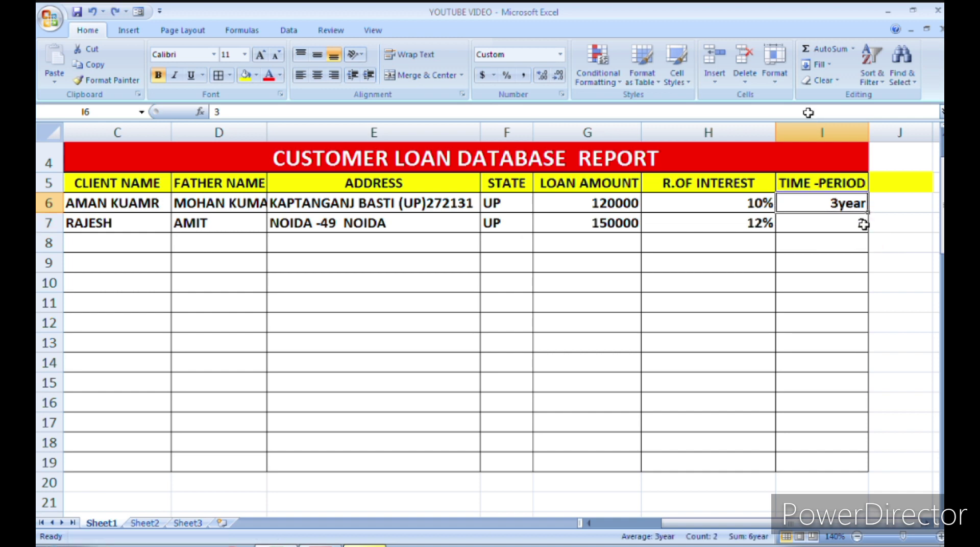
key(ctrl+z)
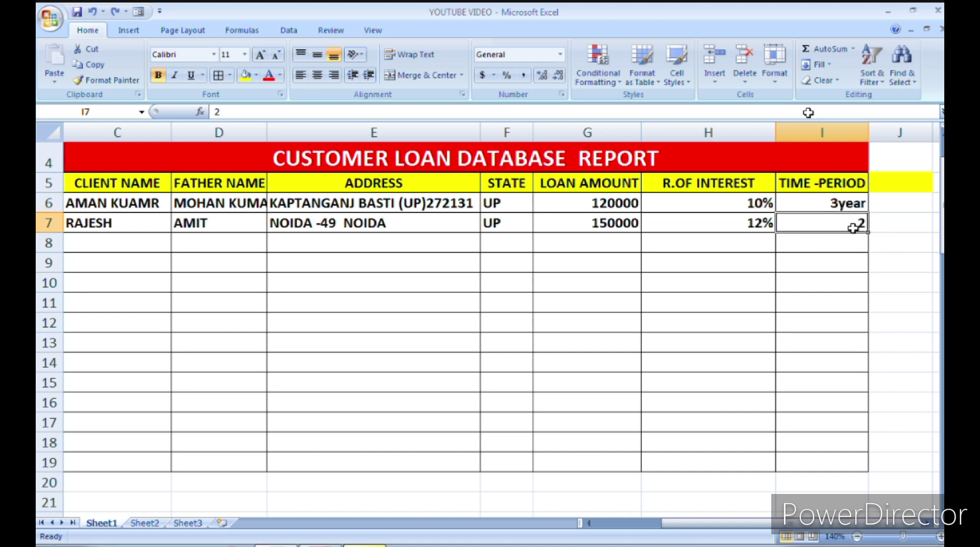
click(849, 203)
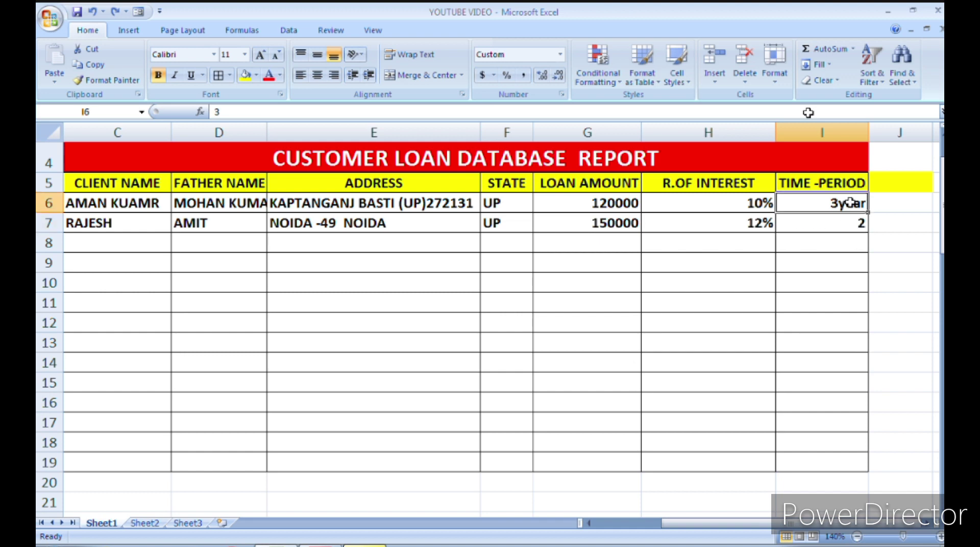
drag(867, 211, 869, 307)
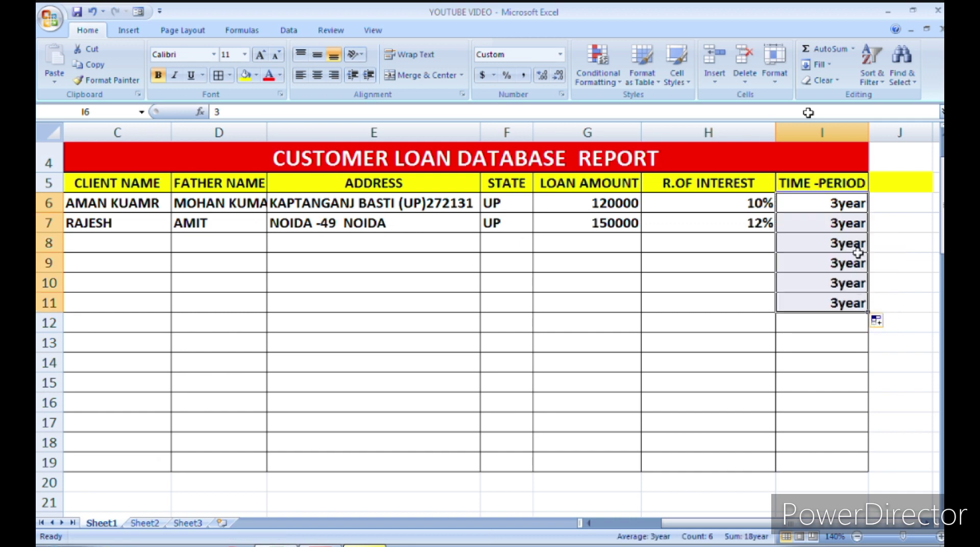
key(ctrl+z)
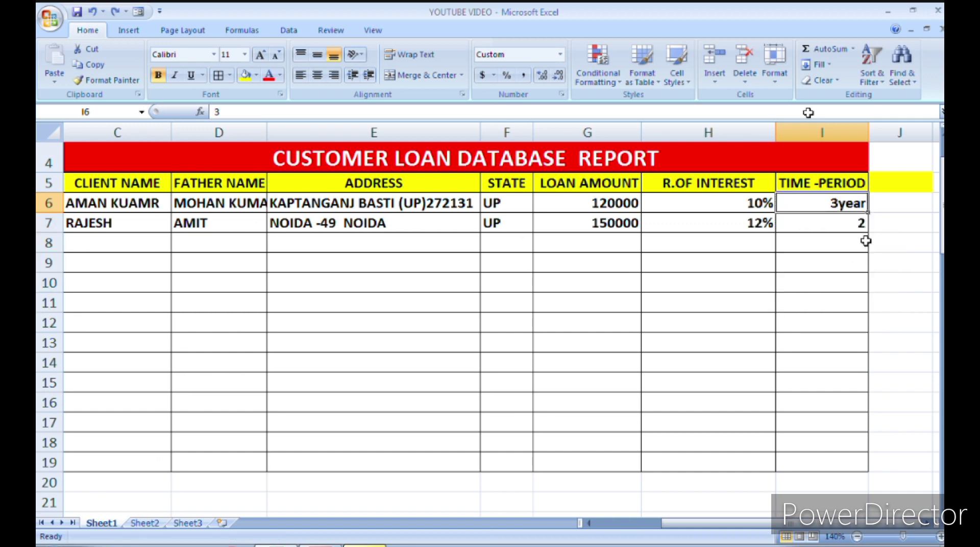
key(ctrl+z)
drag(836, 206, 838, 462)
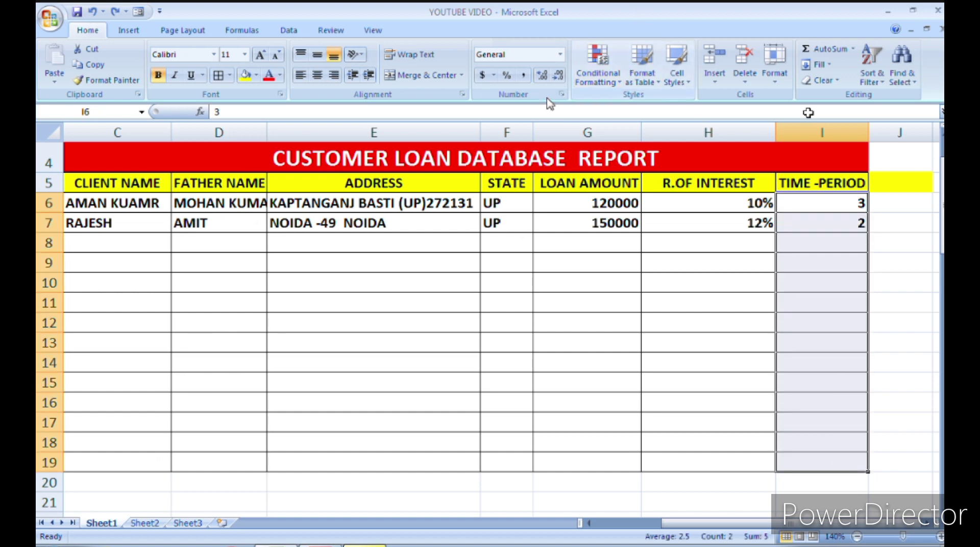
Apply the custom number format #"year" to the TIME -PERIOD cells I6:I19.
click(562, 94)
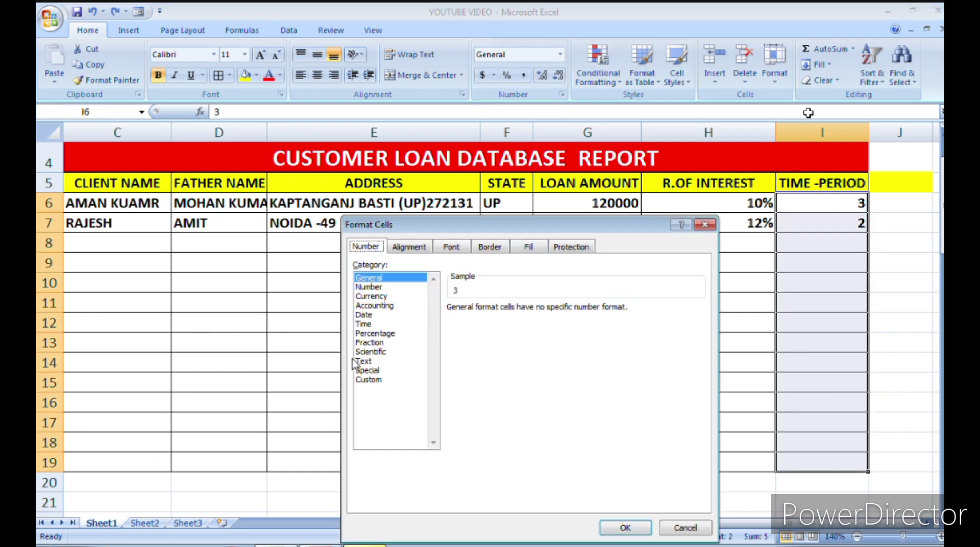
click(370, 380)
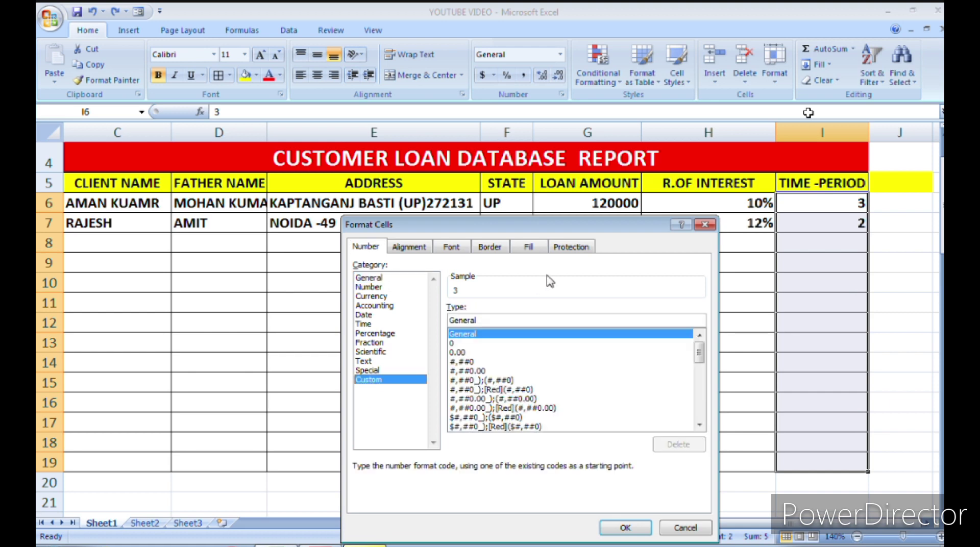
click(488, 320)
drag(479, 320, 324, 319)
key(BackSpace)
text(#"year)
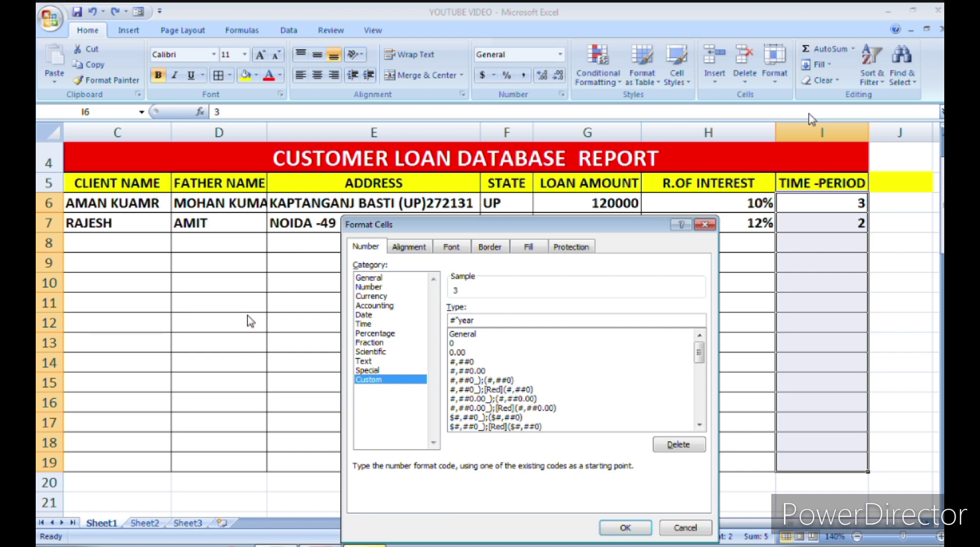
text(")
key(Return)
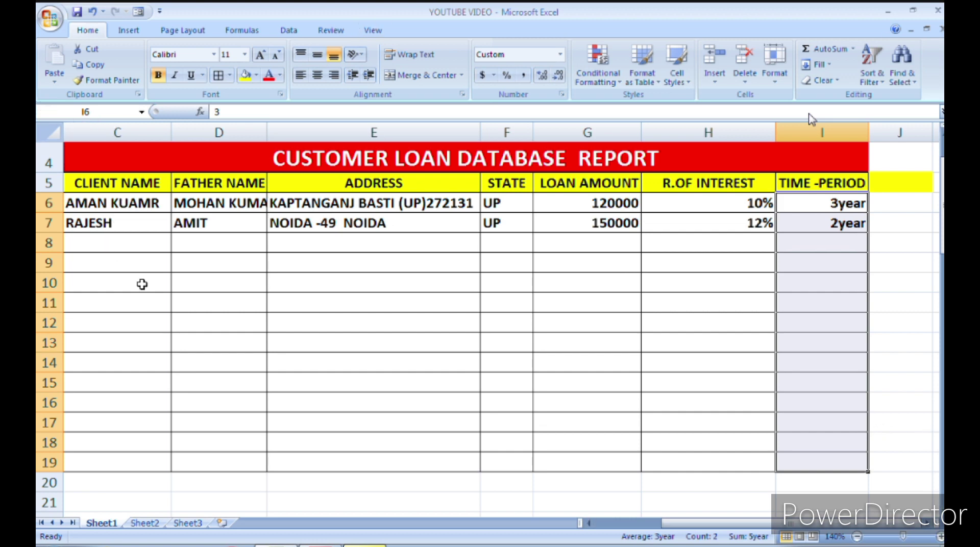
Fill the CLIENT ID series from 1001 and 1002 down to 1014 in row 19.
click(679, 525)
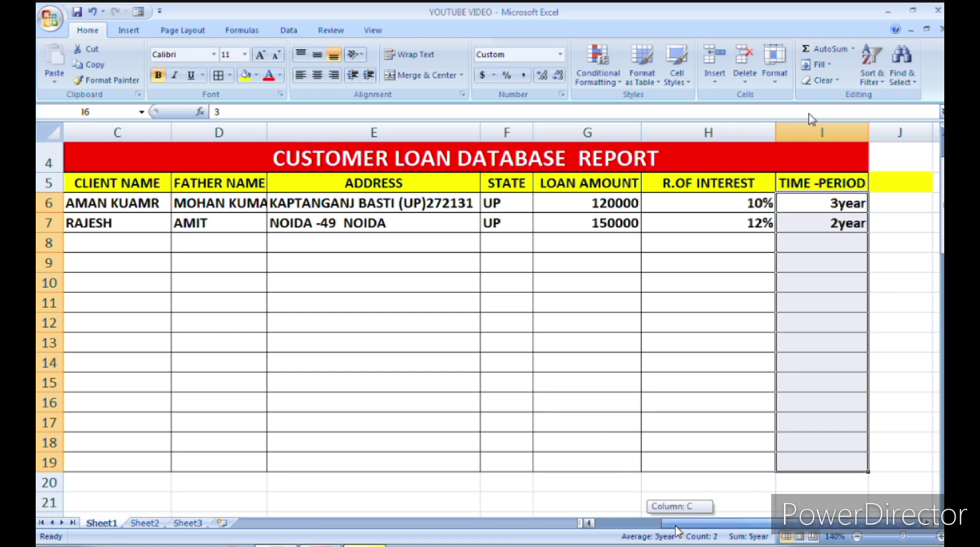
click(590, 524)
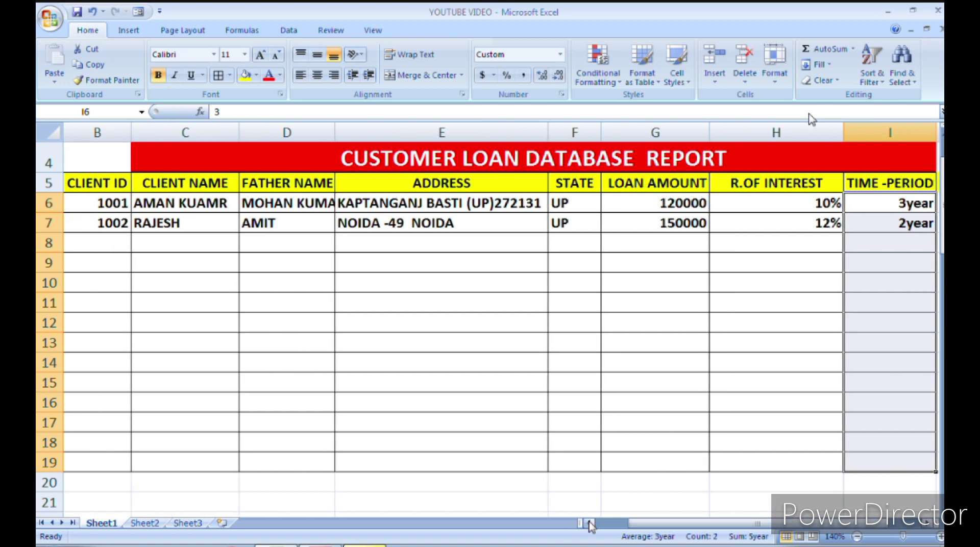
click(590, 524)
click(184, 243)
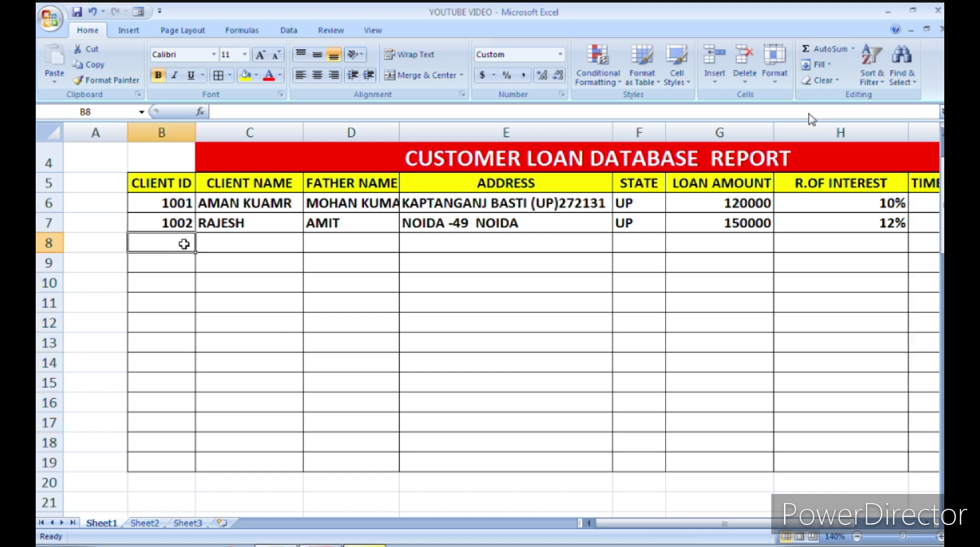
click(146, 207)
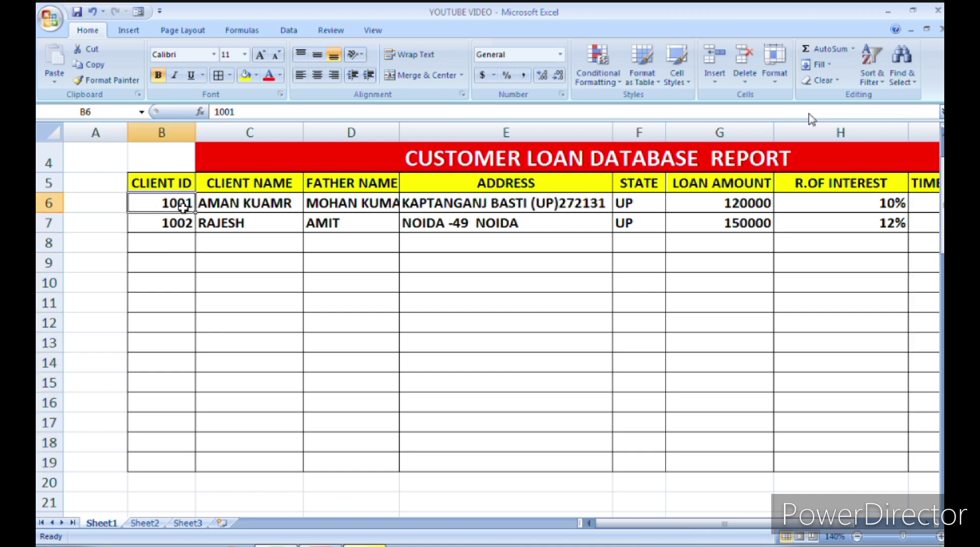
drag(181, 209, 174, 362)
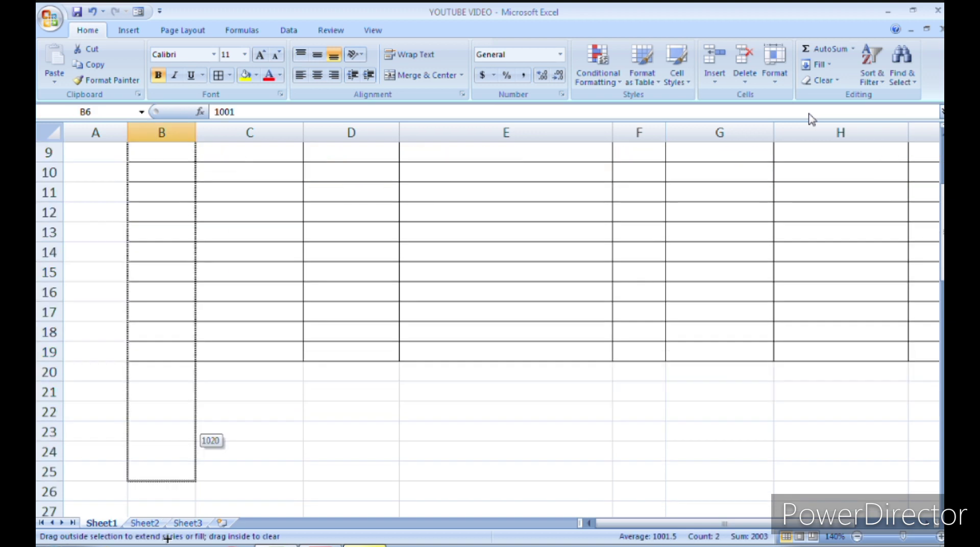
scroll(219, 365, up, 3)
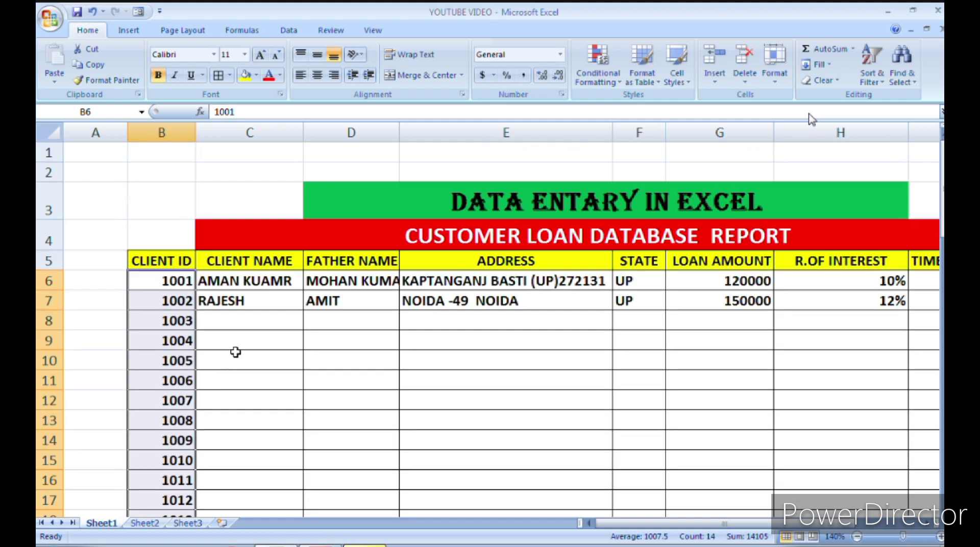
Enter the third client's name in capitals in cell C8.
click(247, 322)
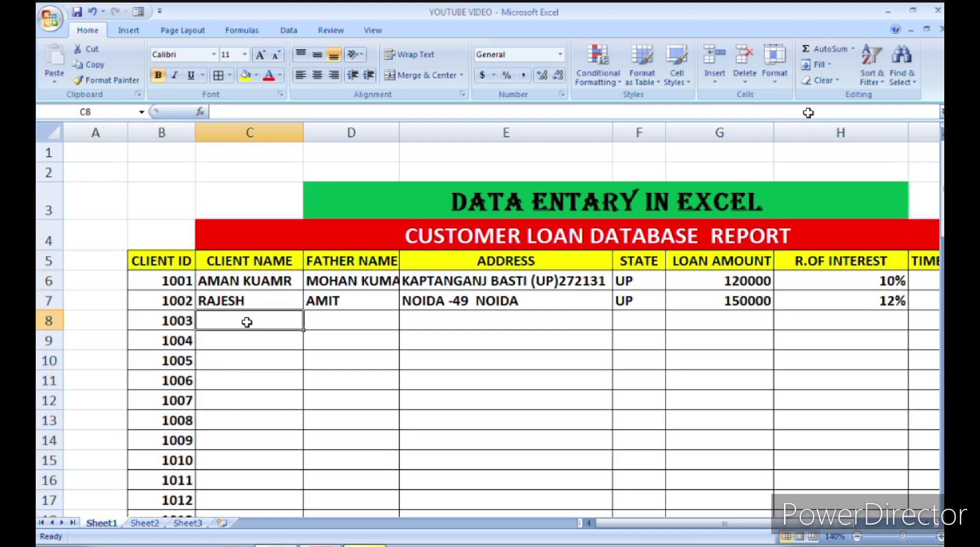
text(rahul)
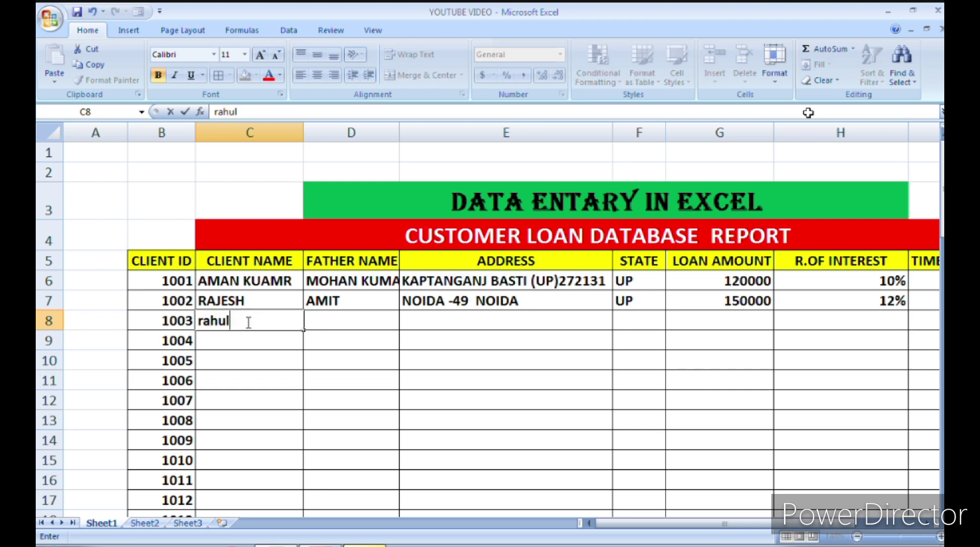
key(BackSpace)
key(BackSpace)
key(BackSpace)
key(BackSpace)
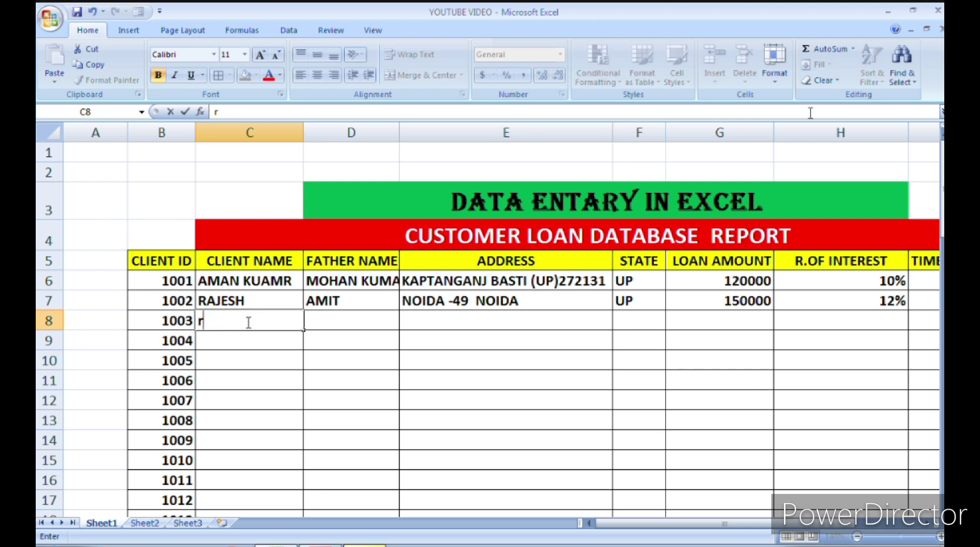
key(BackSpace)
text(RAHUA)
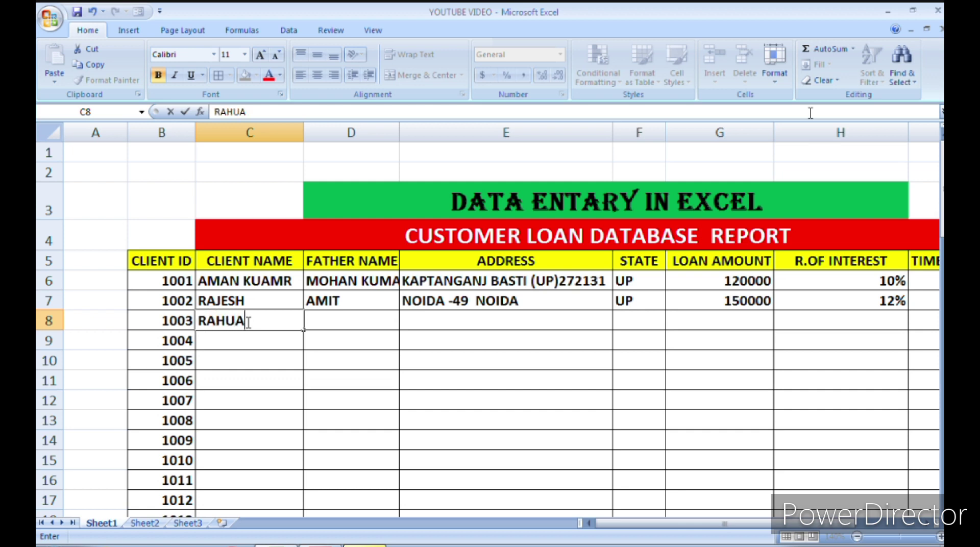
key(BackSpace)
text(K)
key(BackSpace)
text(L)
key(Tab)
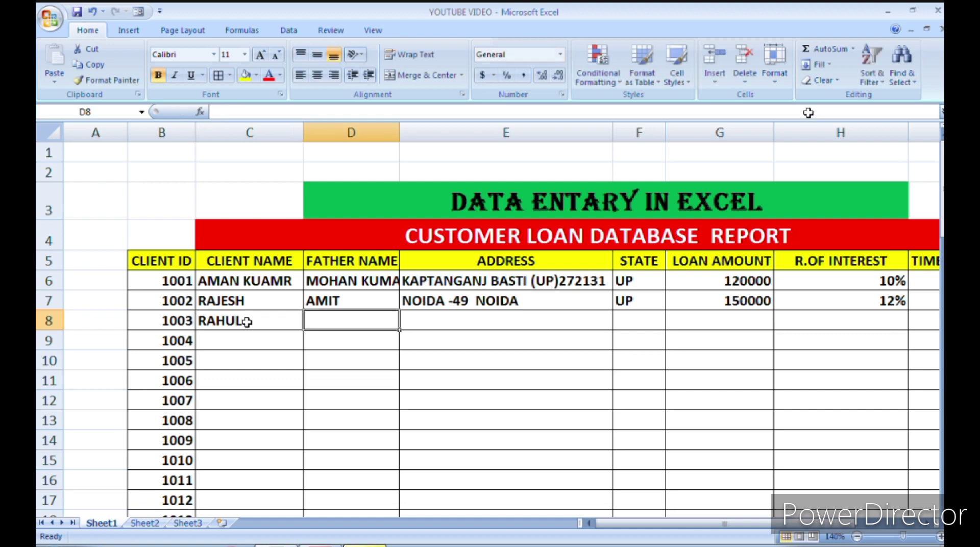
Enter the client's father's name in D8 and move to row 8's TIME -PERIOD cell.
text(SHI)
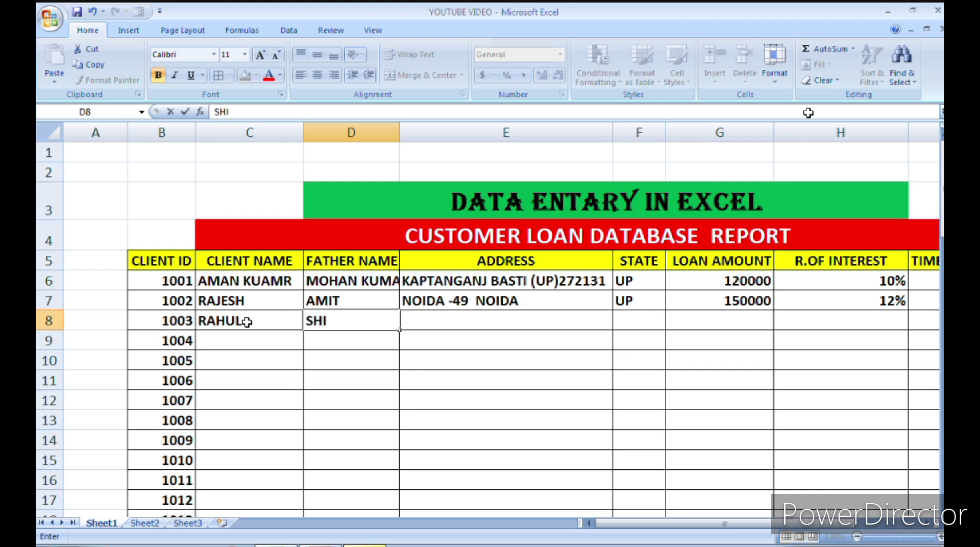
text(VA)
key(BackSpace)
text(KUMA)
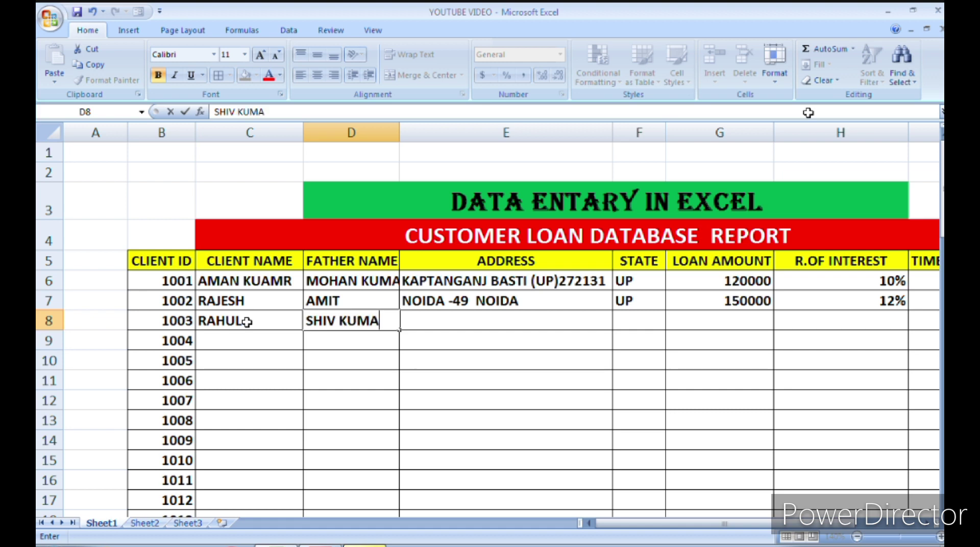
text(R)
key(Tab)
key(Tab)
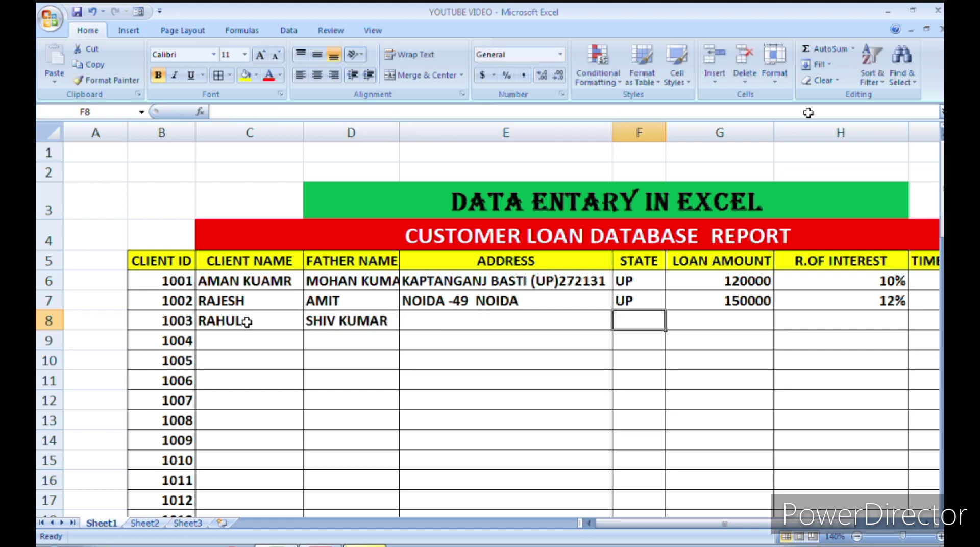
key(Tab)
key(Tab)
key(Tab)
key(Tab)
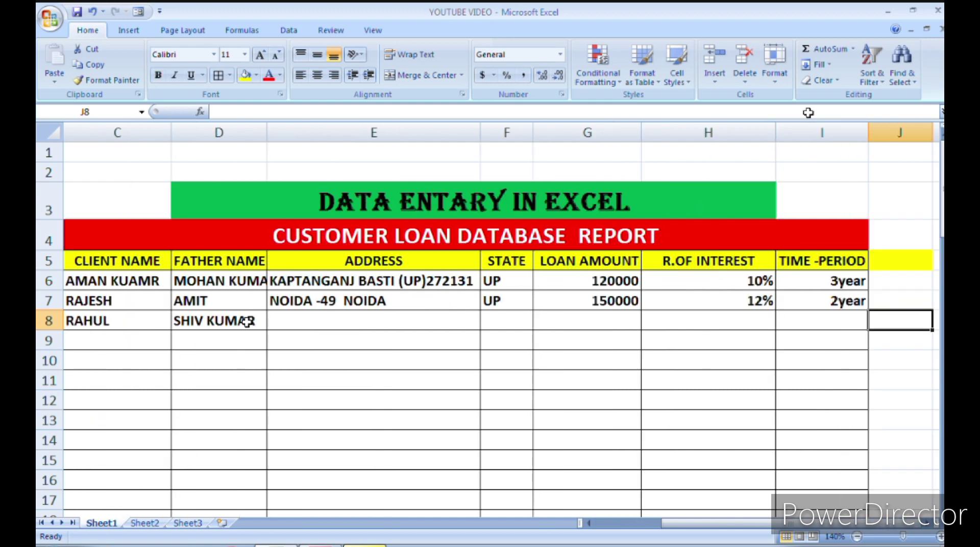
key(shift+Tab)
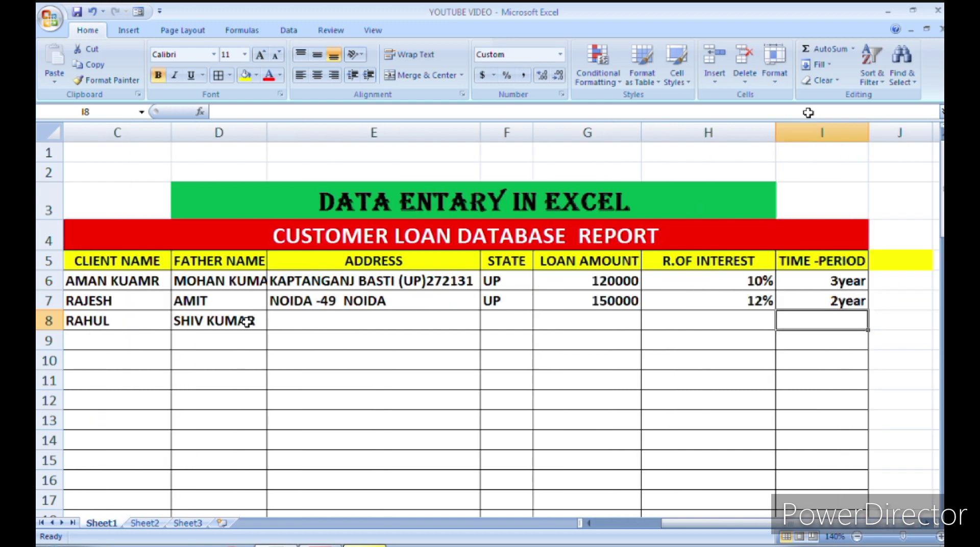